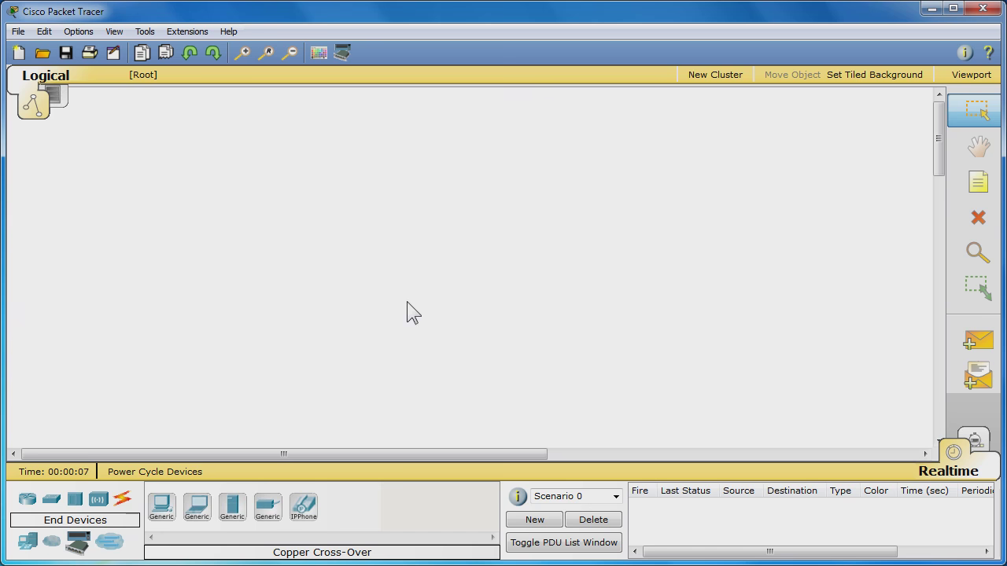
Place an 1841 router near the centre of the workspace
click(26, 502)
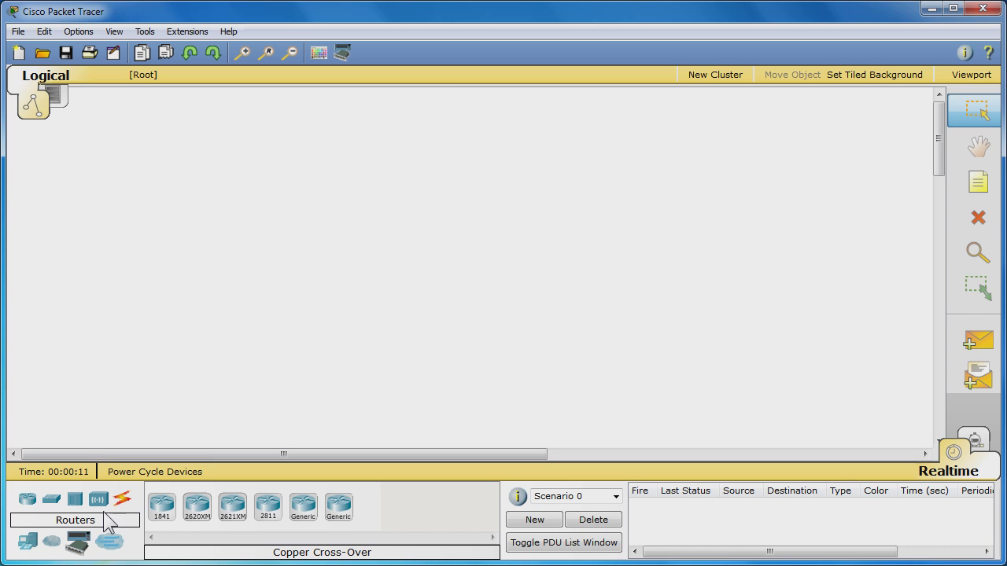
click(162, 511)
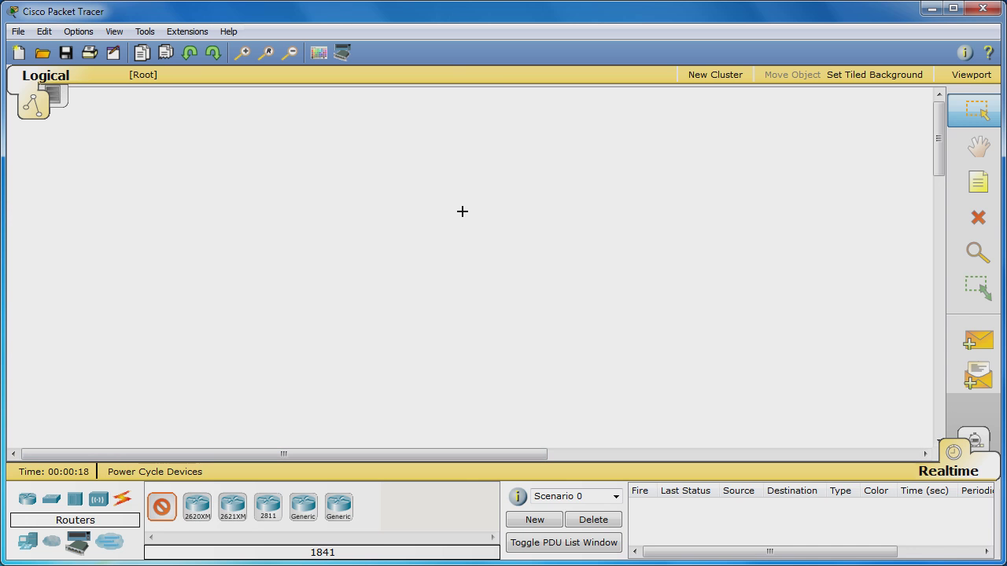
click(455, 262)
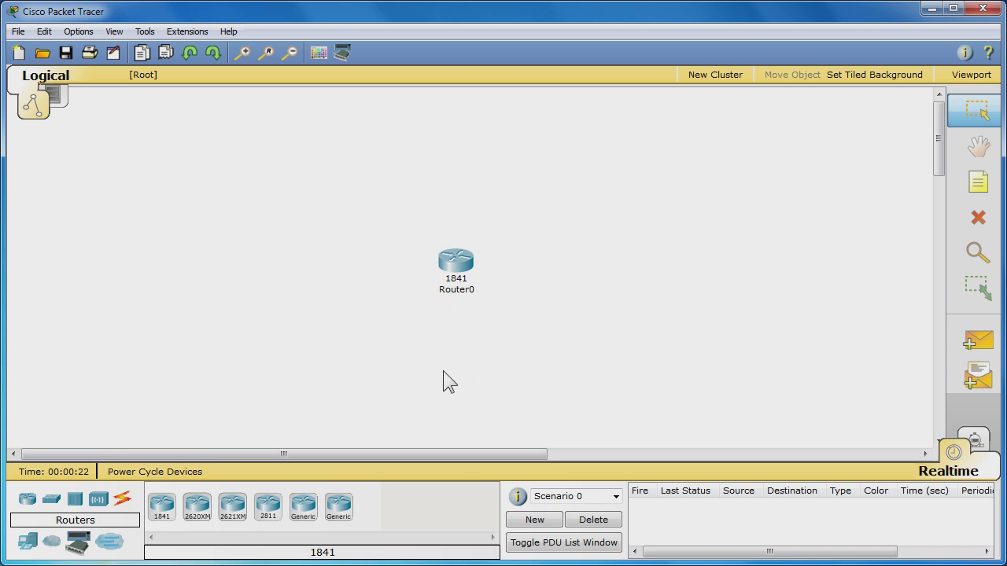
Add two generic PCs, PC0 left of the router and PC1 to its right
click(32, 544)
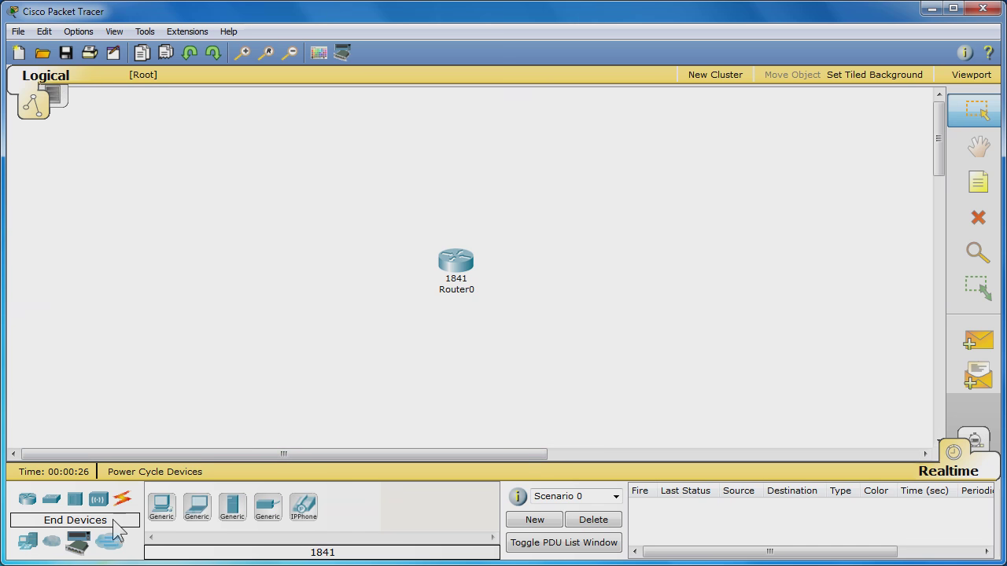
click(168, 510)
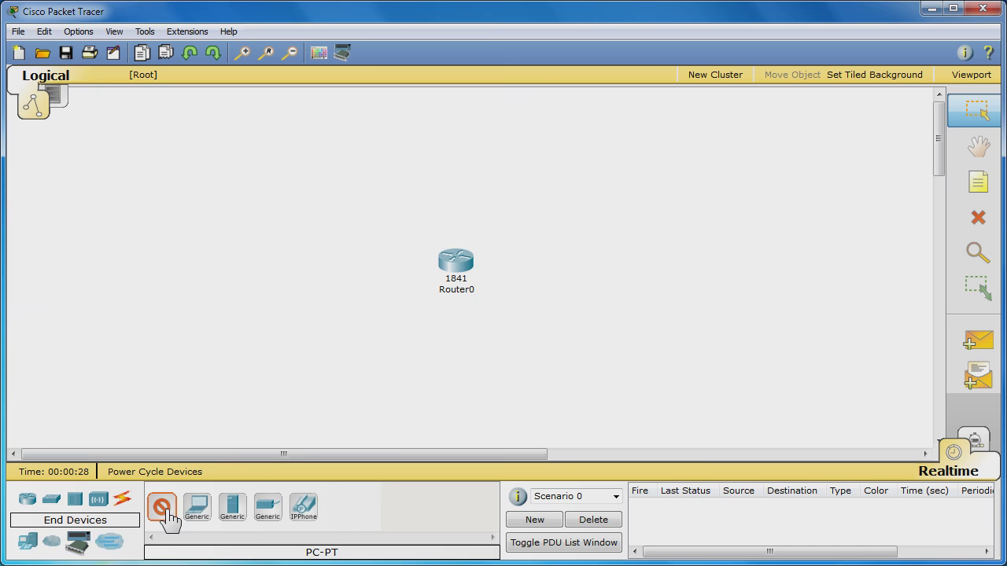
click(317, 237)
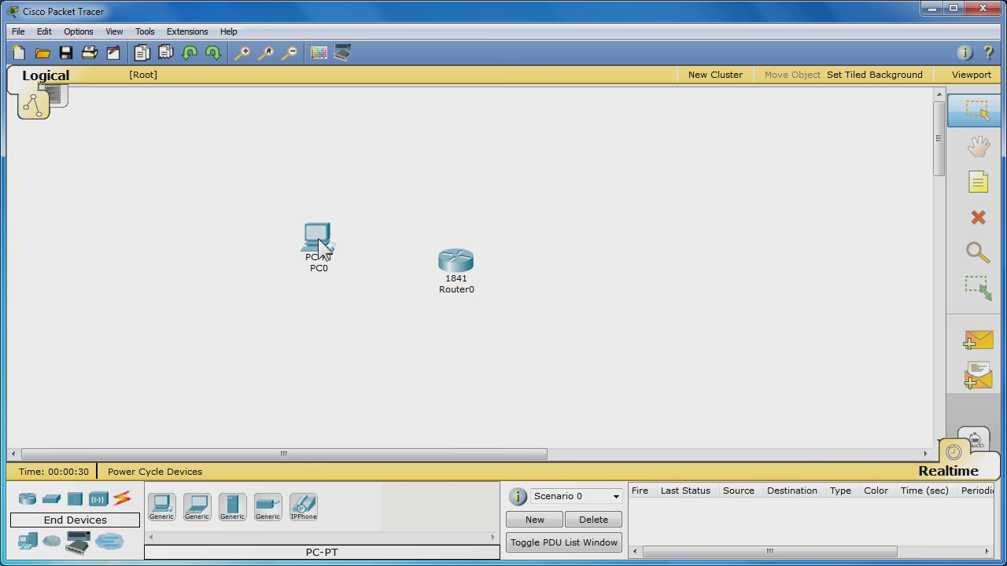
click(164, 513)
click(575, 233)
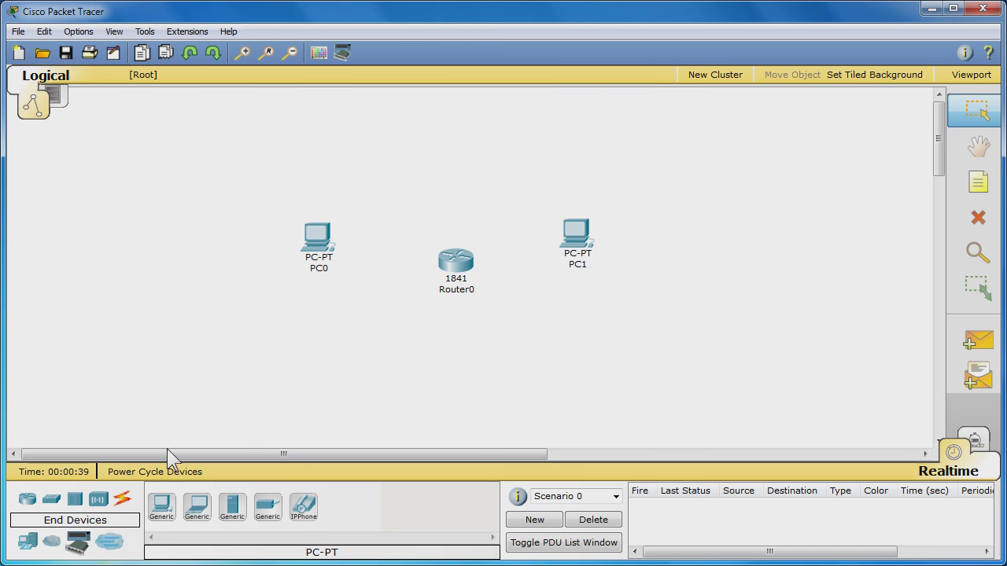
Connect PC0's FastEthernet port to Router0 FastEthernet0/0 with a copper cross-over cable
click(123, 499)
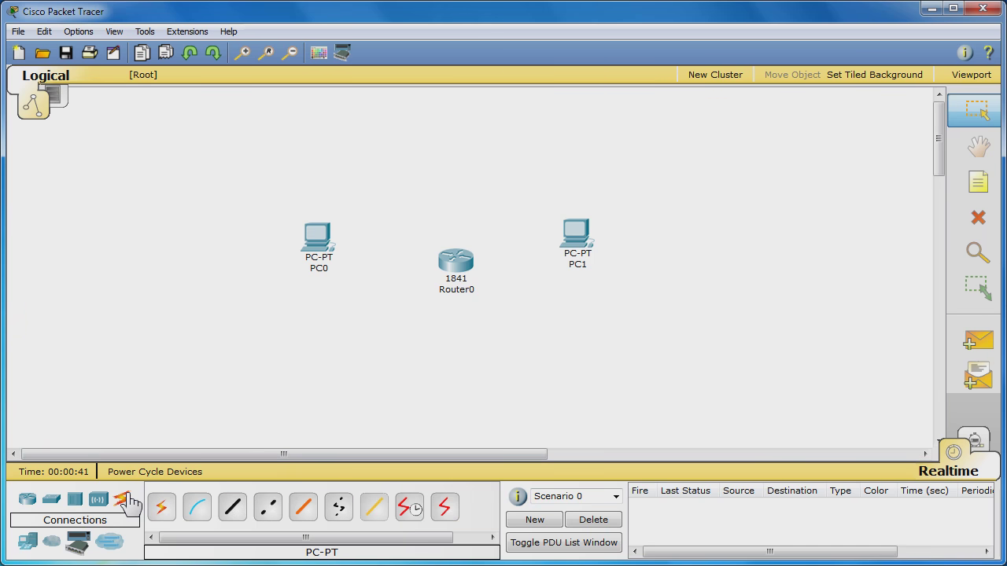
click(268, 507)
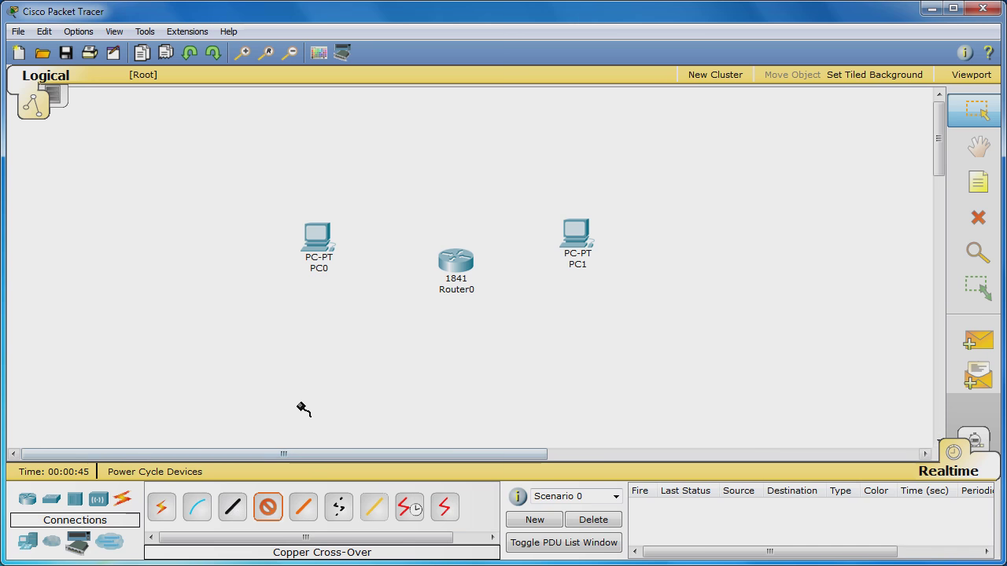
click(319, 238)
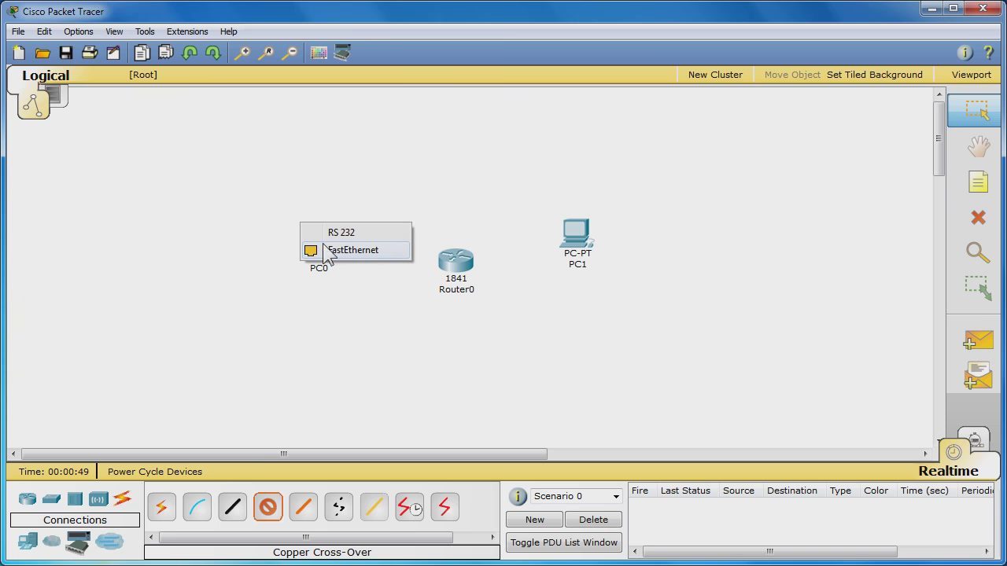
click(376, 250)
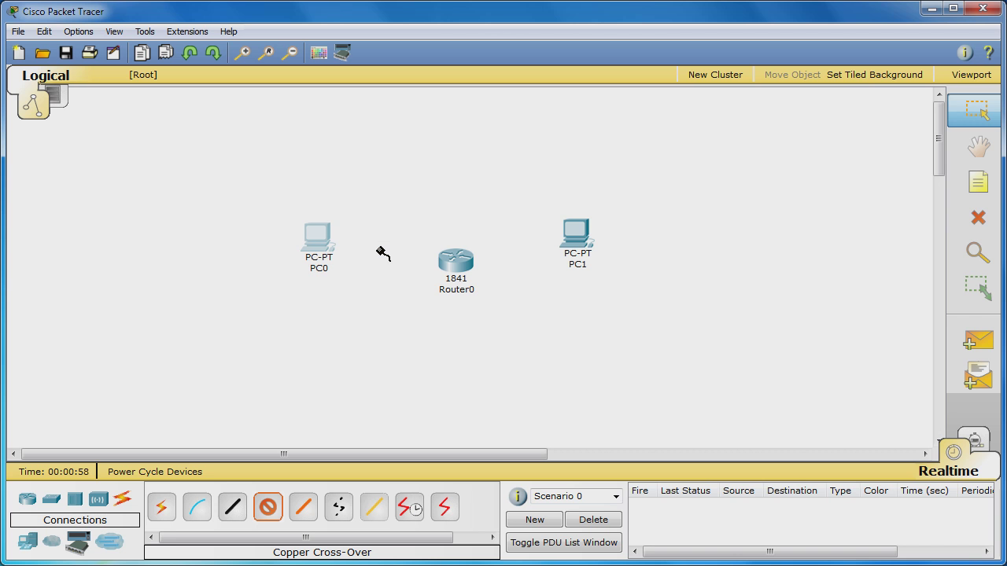
click(455, 270)
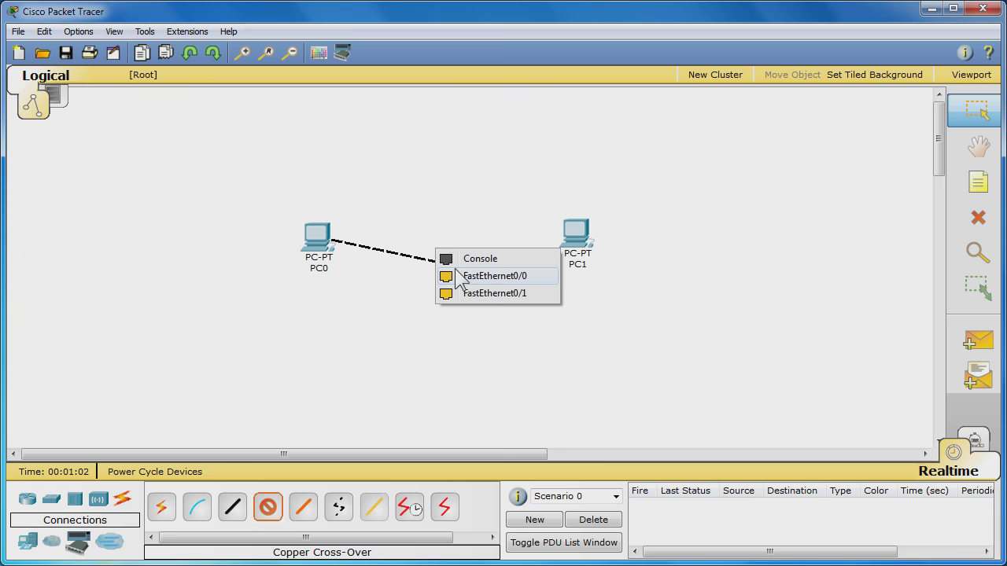
click(533, 275)
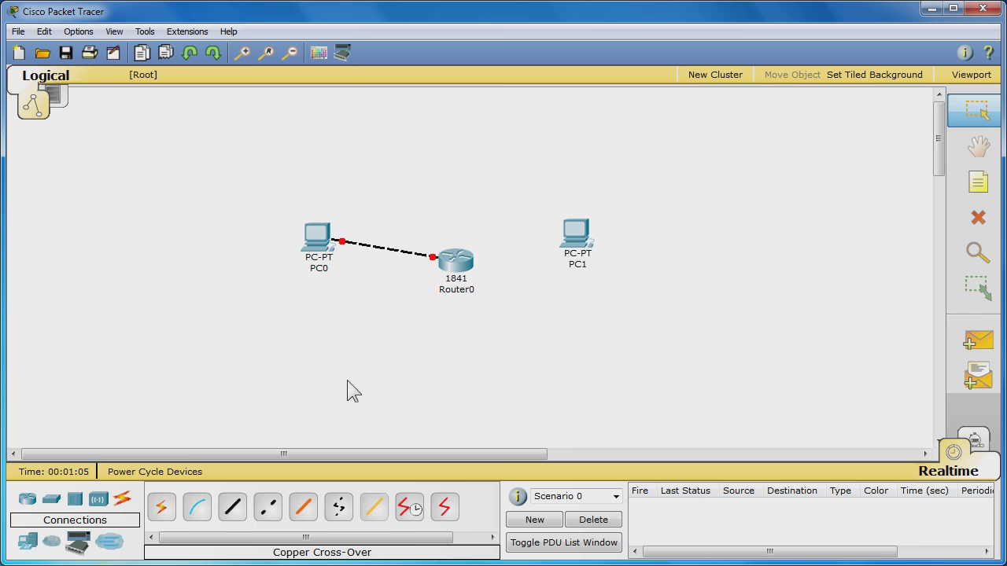
Connect PC1's FastEthernet port to Router0 FastEthernet0/1 with a copper cross-over cable
click(268, 508)
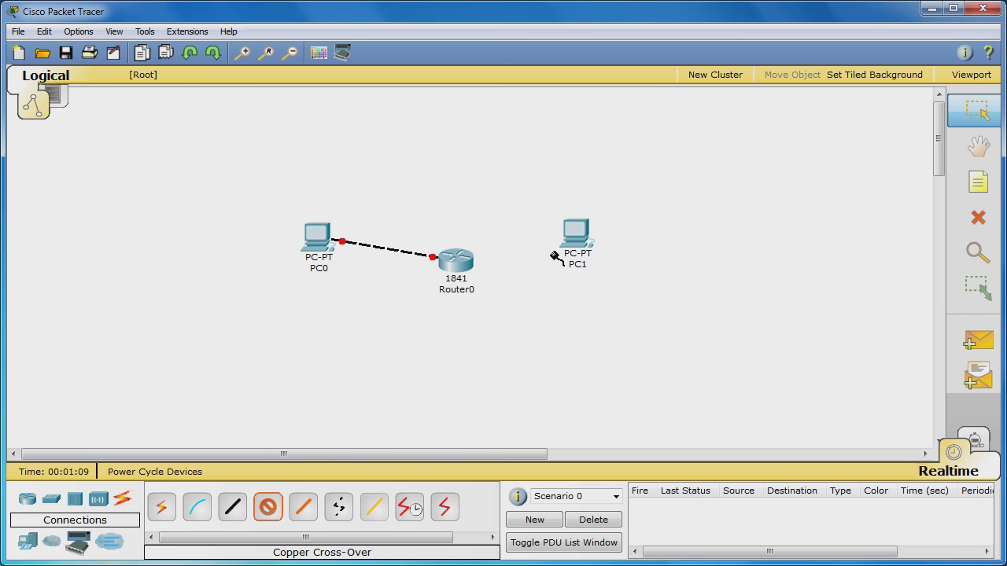
click(572, 240)
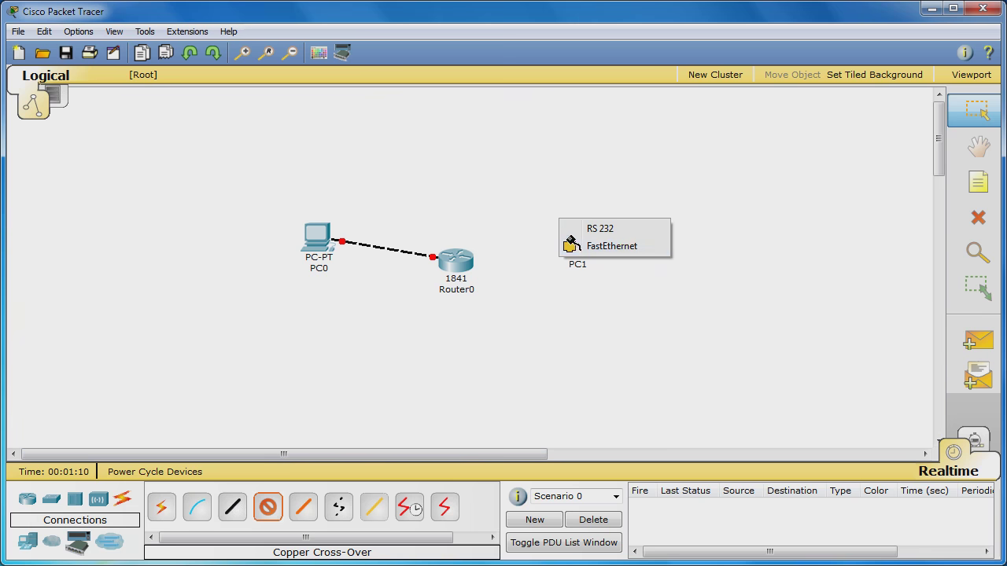
click(629, 249)
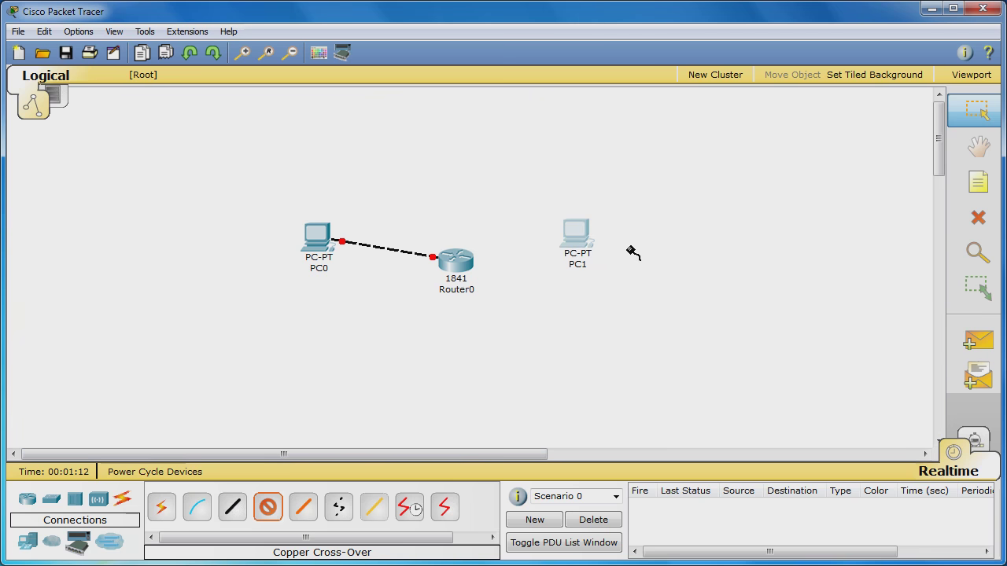
click(463, 266)
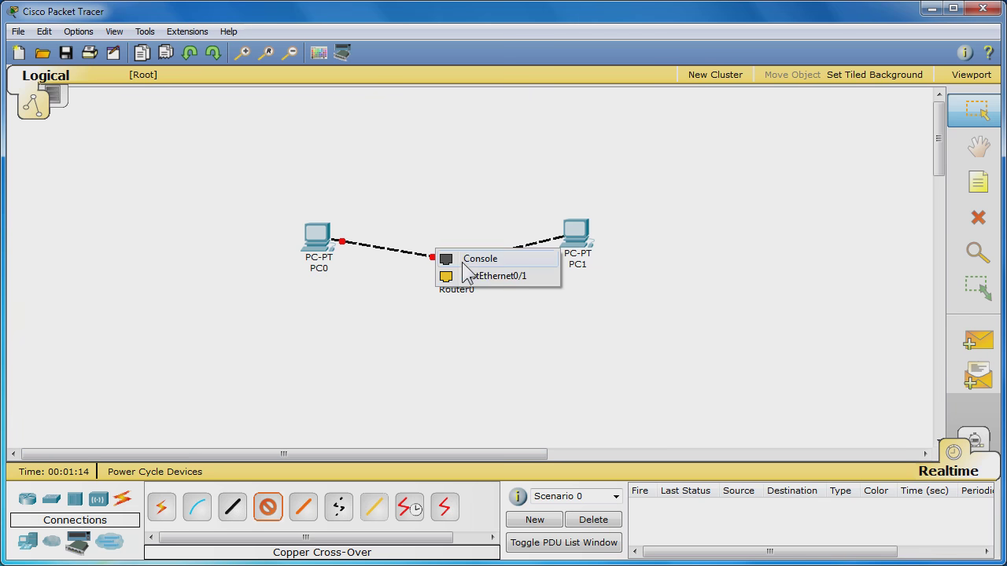
click(516, 275)
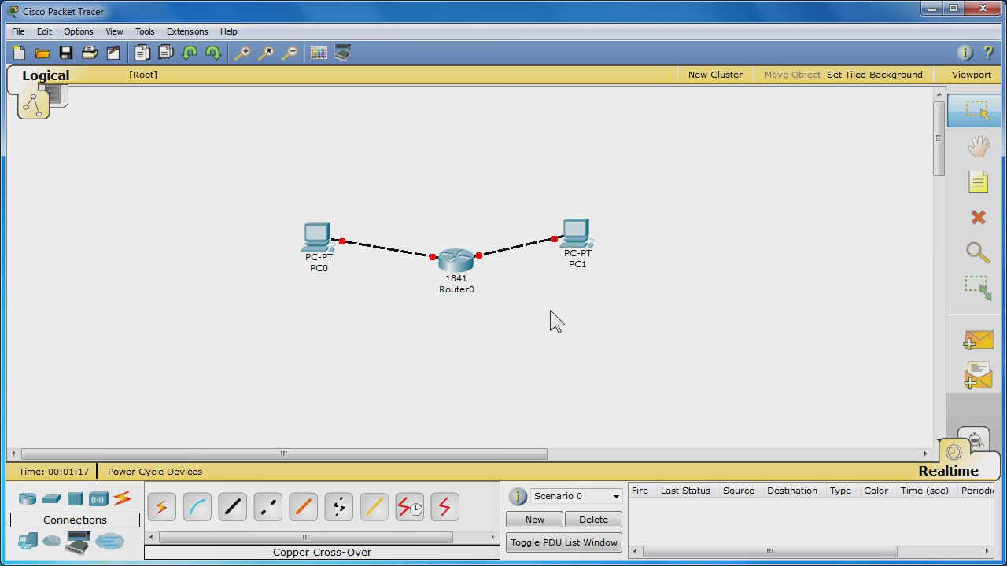
Select PC0, Router0 and PC1 together and drag the group to the left
drag(465, 274, 460, 271)
drag(627, 329, 274, 171)
drag(321, 250, 122, 265)
click(150, 358)
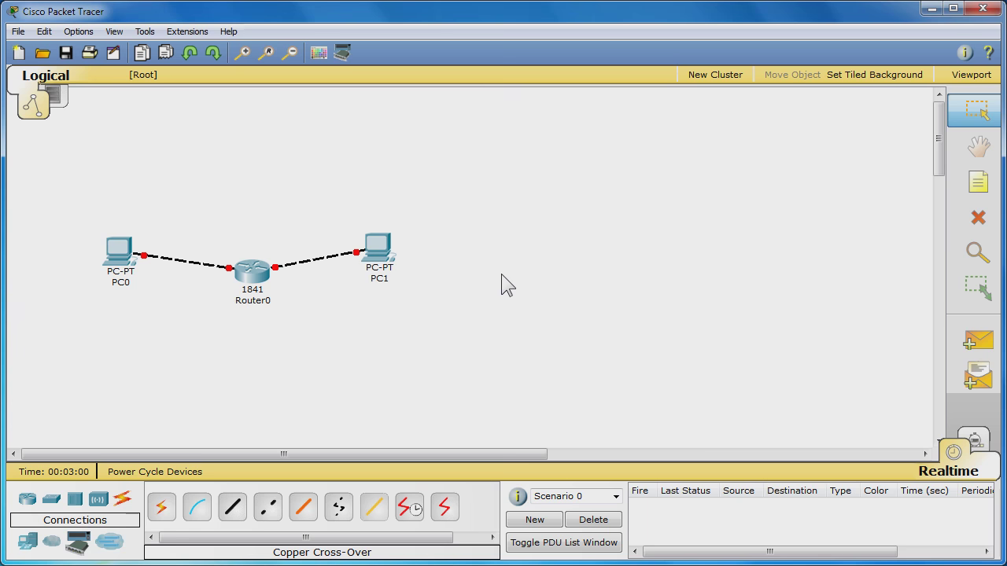
Open Router0's CLI, answer 'no' to the initial configuration dialog, and reach Router>
click(252, 283)
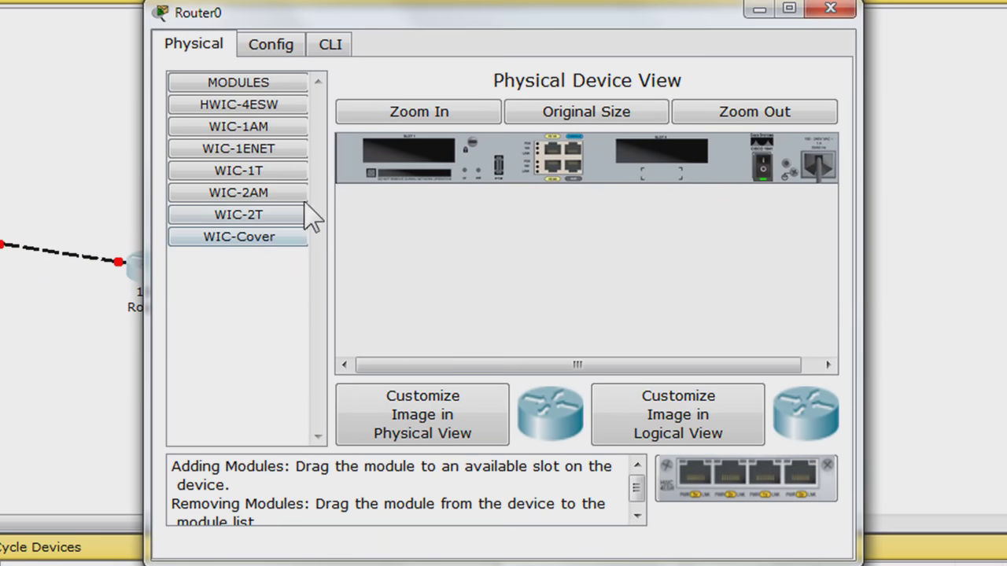
click(331, 47)
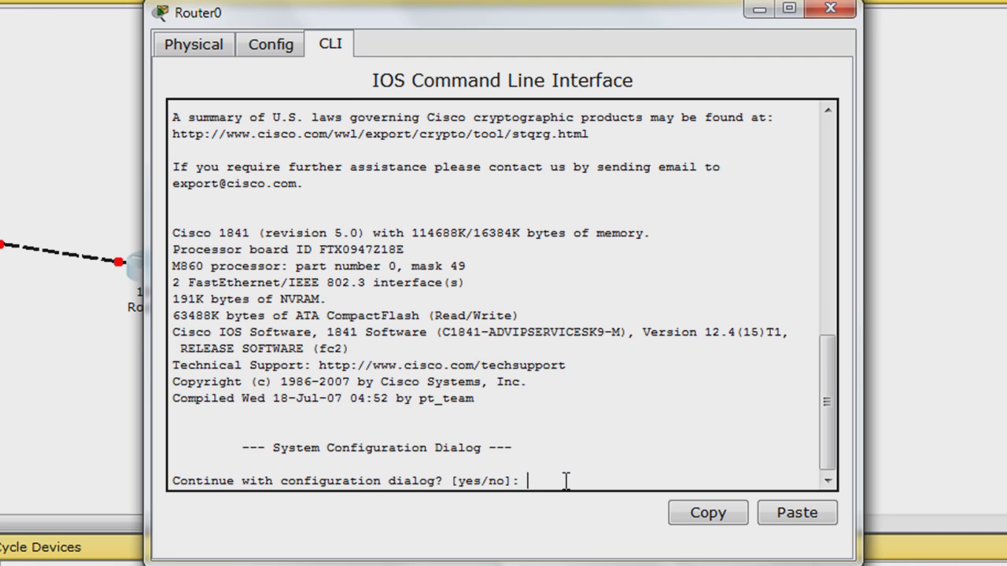
text(no)
key(Return)
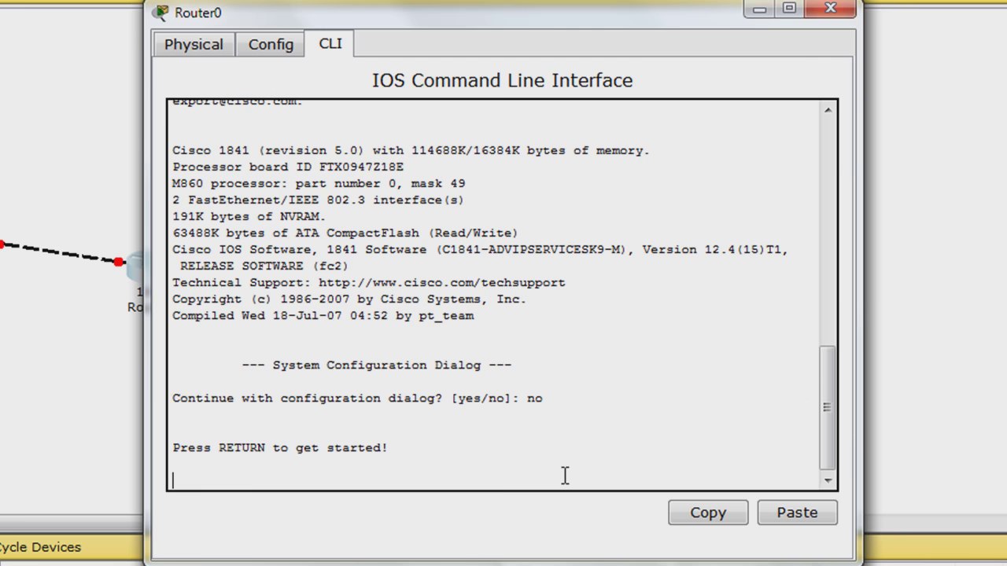
key(Return)
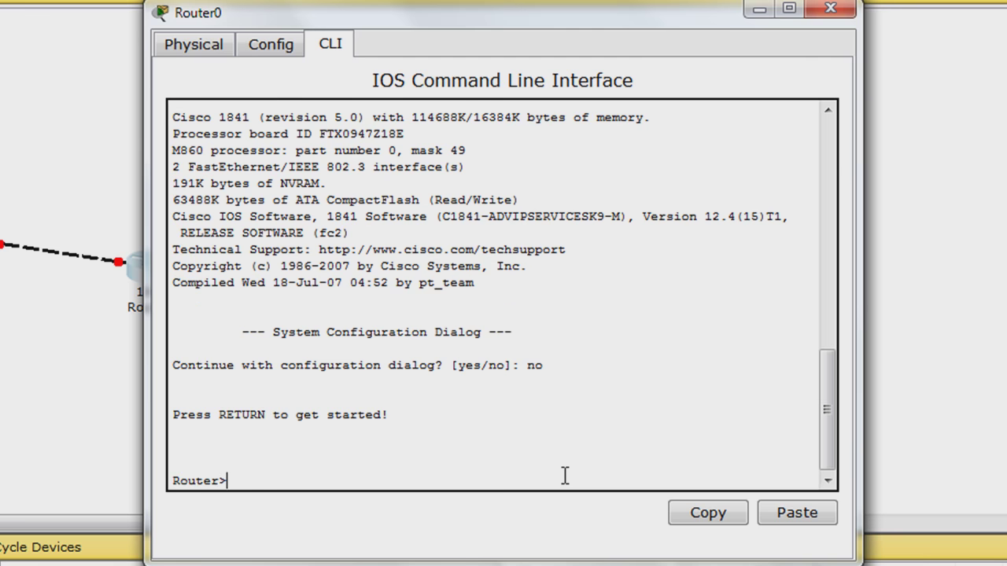
Enter global configuration, set hostname Router0 and add an enable secret password
text(enable)
key(Return)
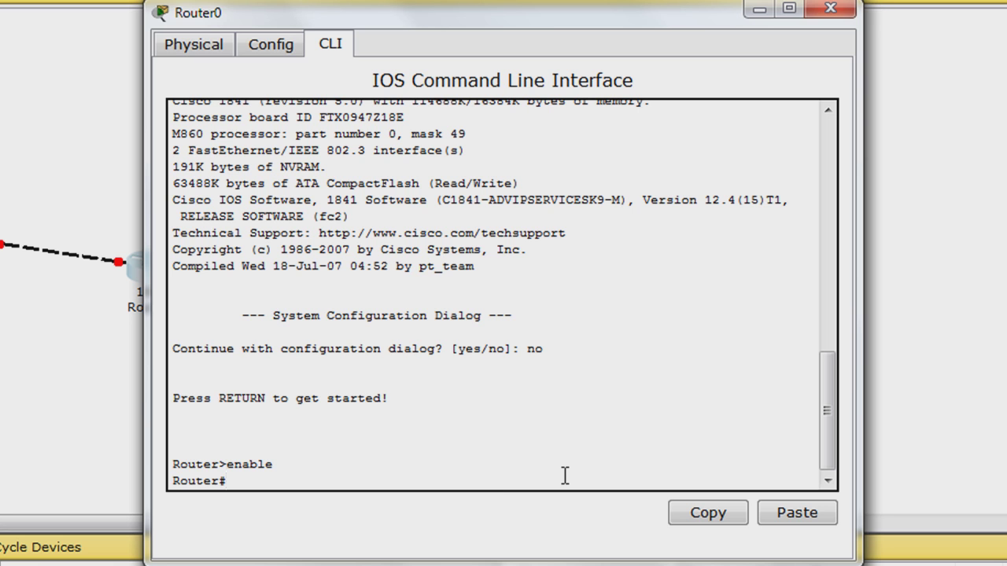
text(config t)
key(Return)
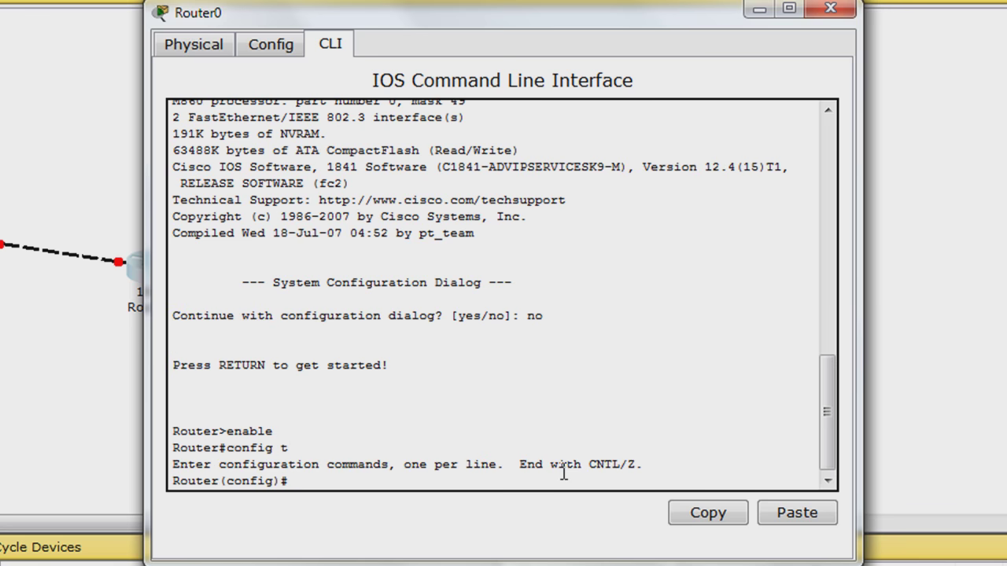
text(hostname Router0)
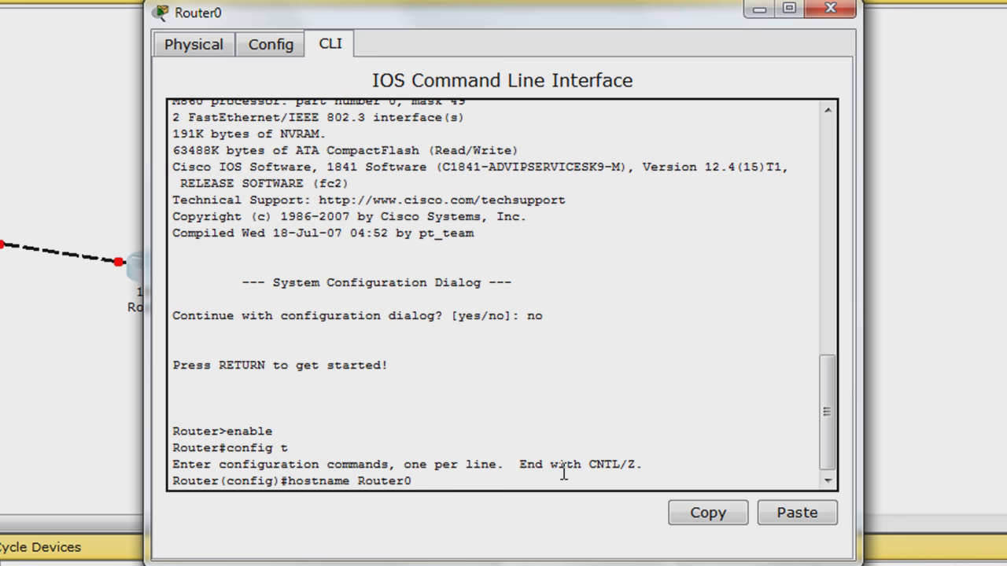
key(Return)
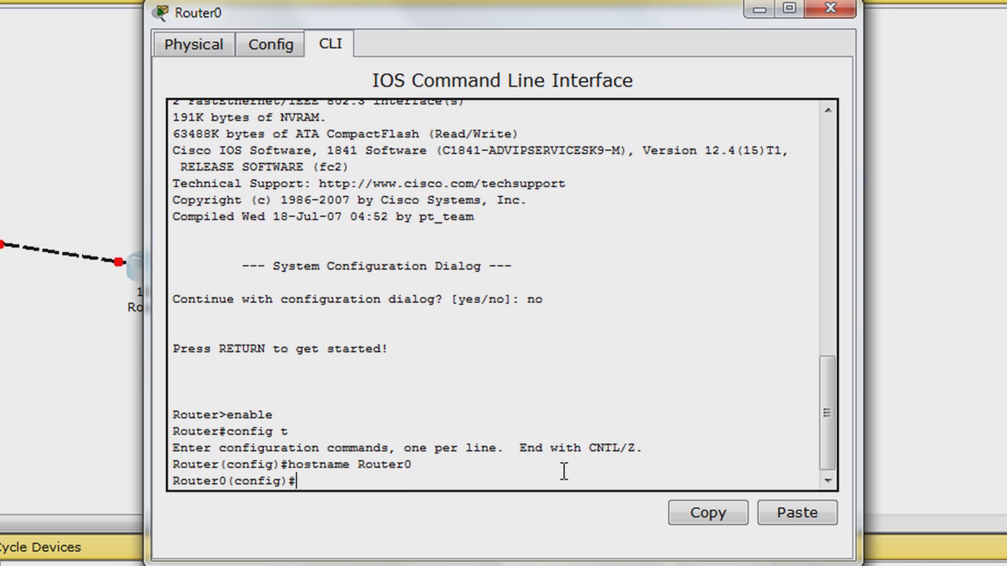
text(enable secret class)
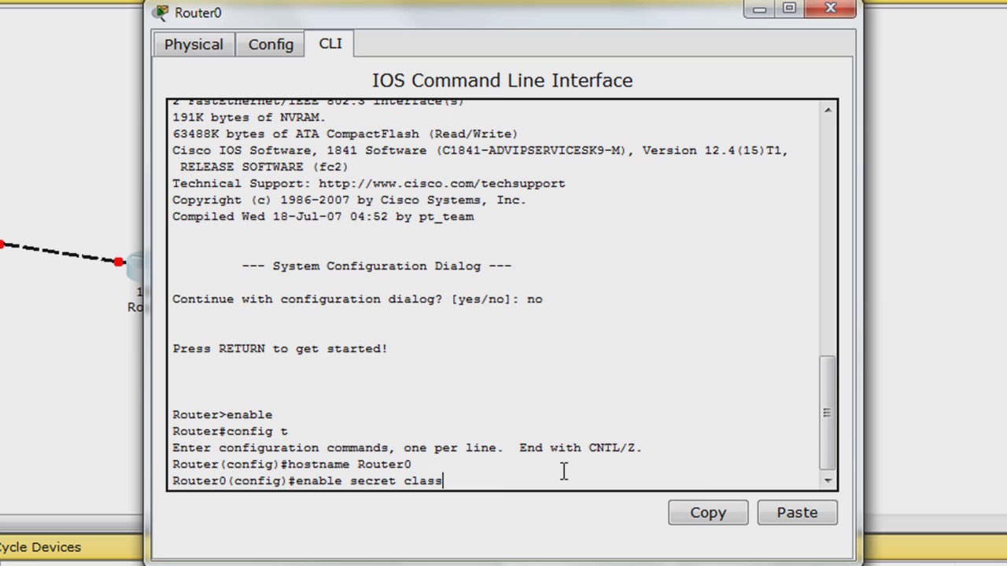
key(Return)
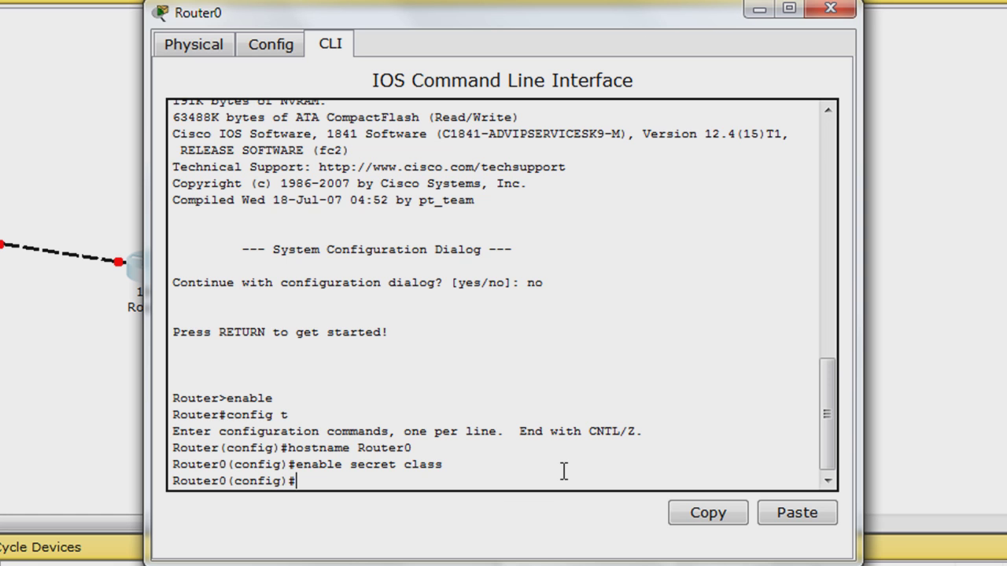
Give console line 0 a line password and require login on it
text(line con 0)
key(Return)
text(p)
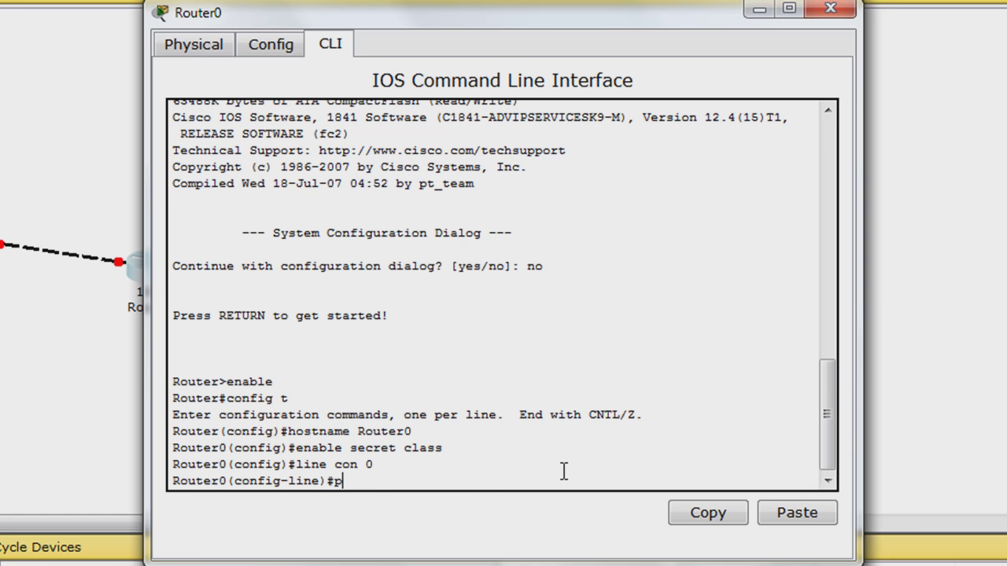
text(assword cisco)
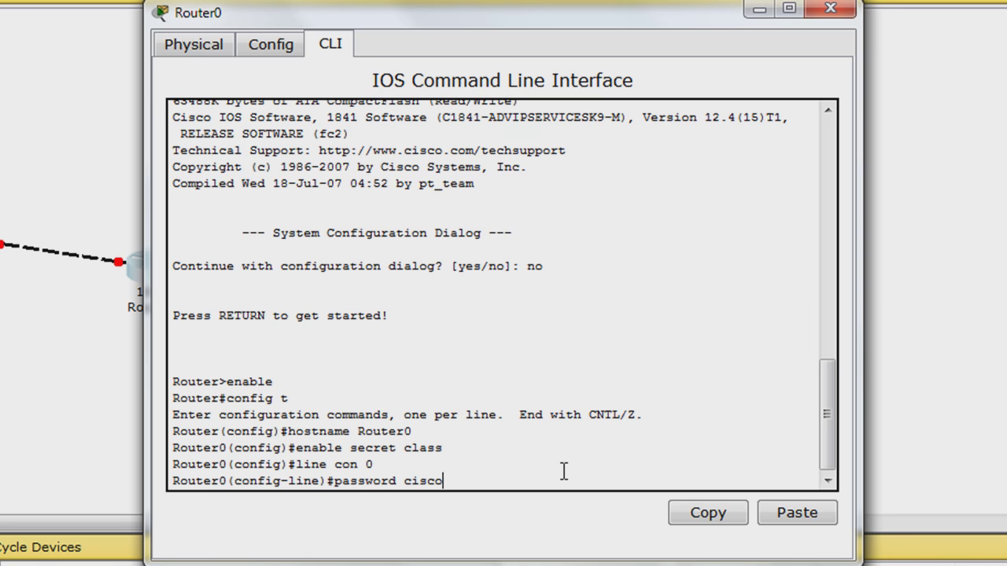
key(Return)
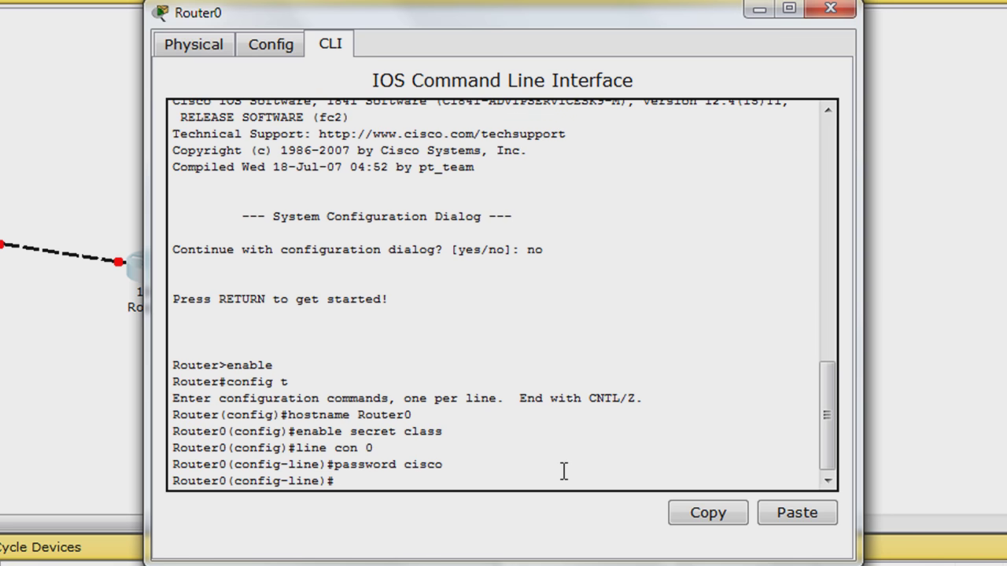
text(login)
key(Return)
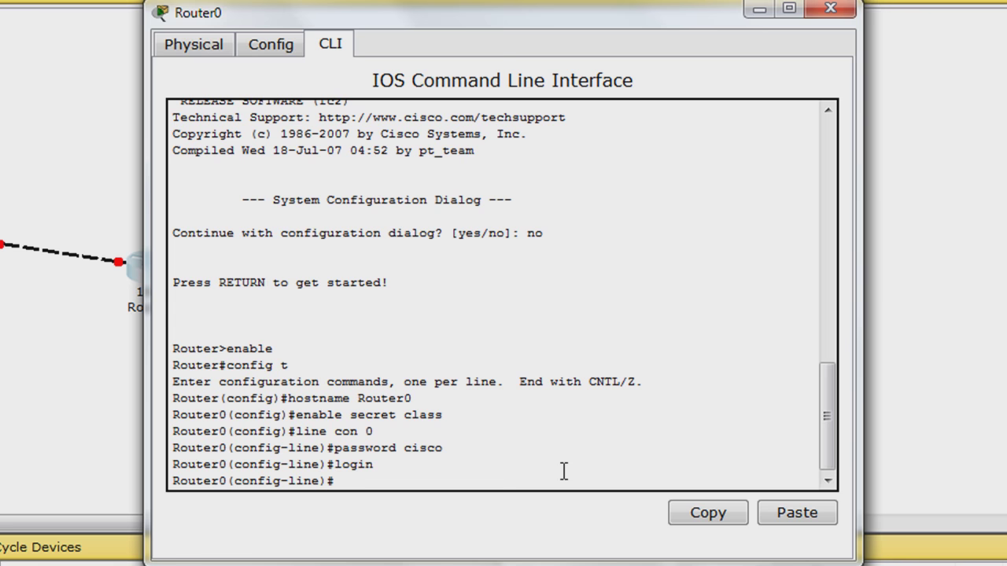
text(exit)
key(Return)
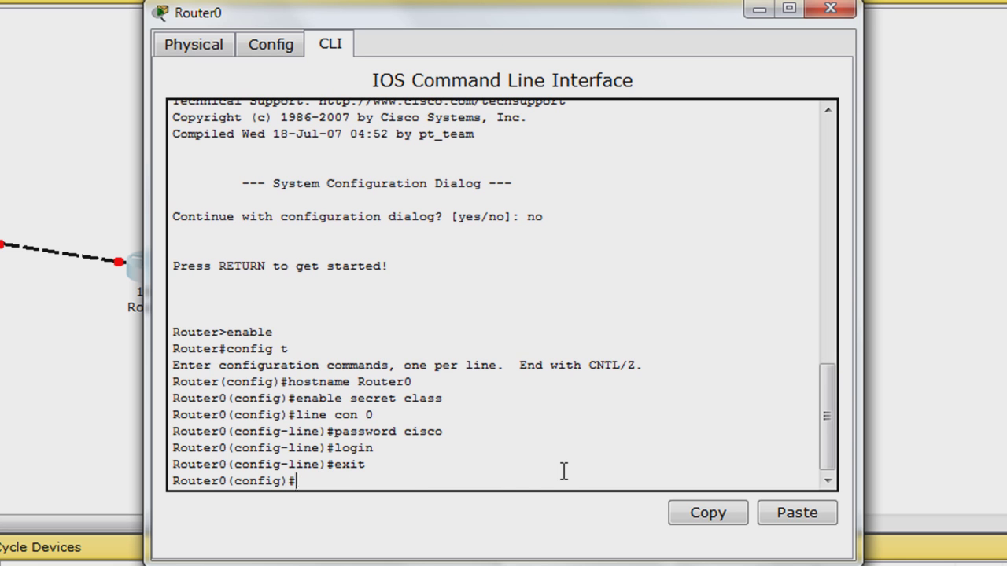
Give vty lines 0 4 a line password and require login on them
text(line vty 0)
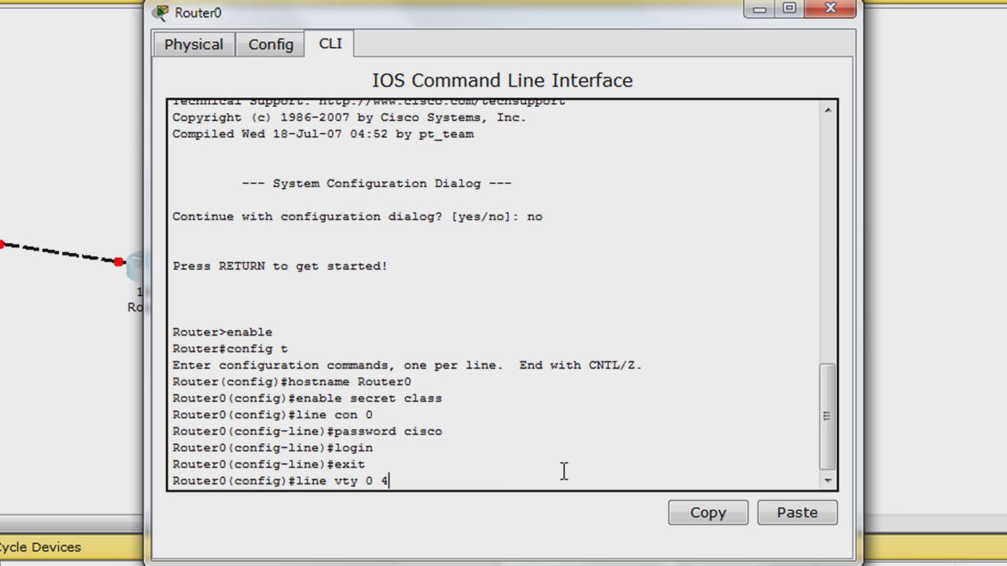
text( 4)
key(Return)
text(pass)
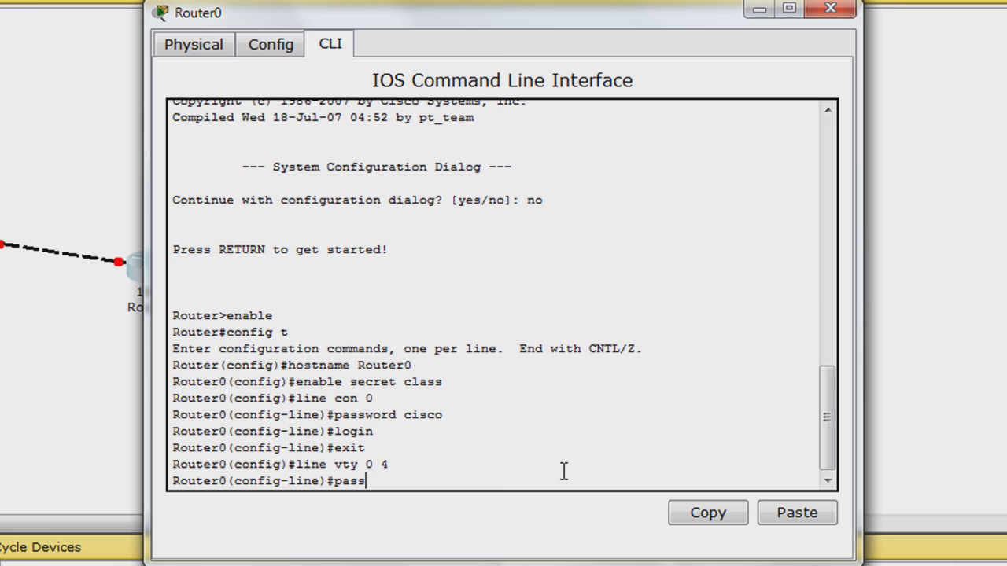
text(word cisco)
key(Return)
text(login)
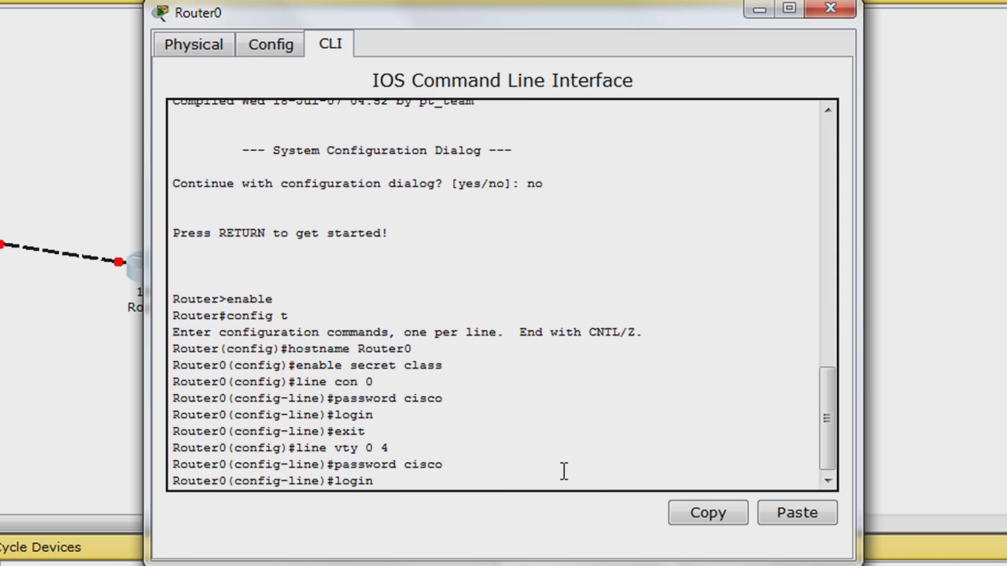
key(Return)
text(exit)
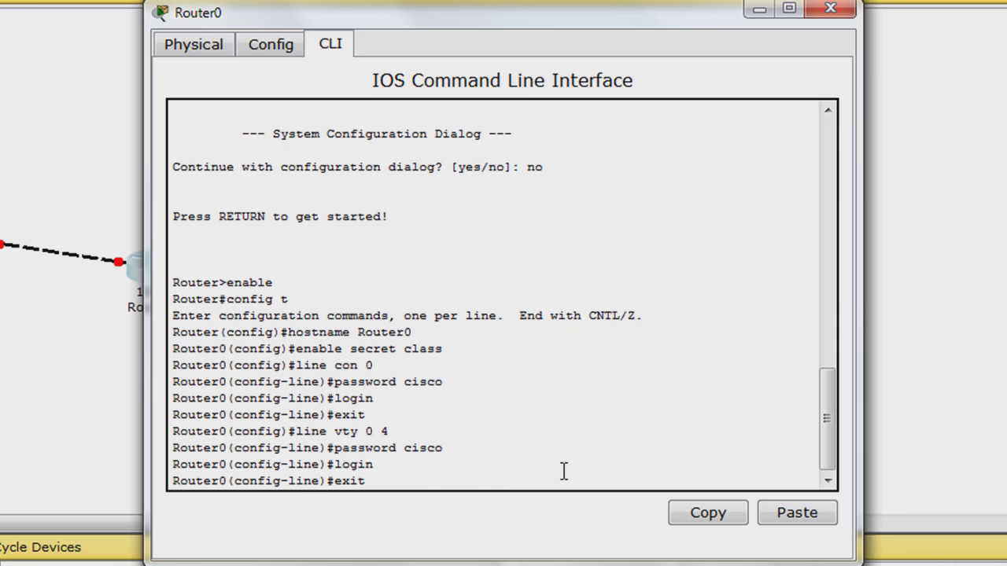
key(Return)
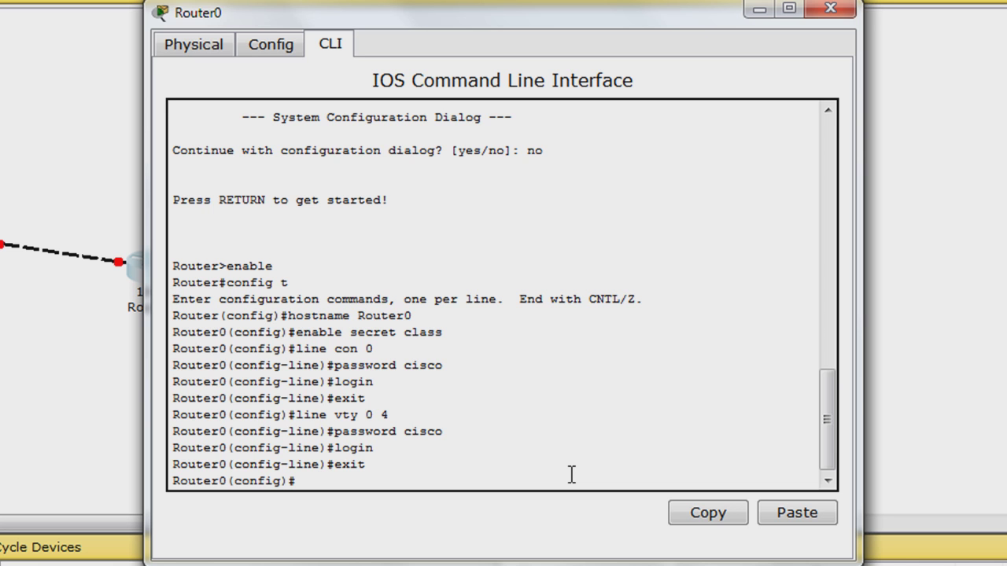
Assign FastEthernet0/0 IP 192.168.1.1 255.255.255.0 and description 'Router0 FastEthernet0/0'
text(interface Fast)
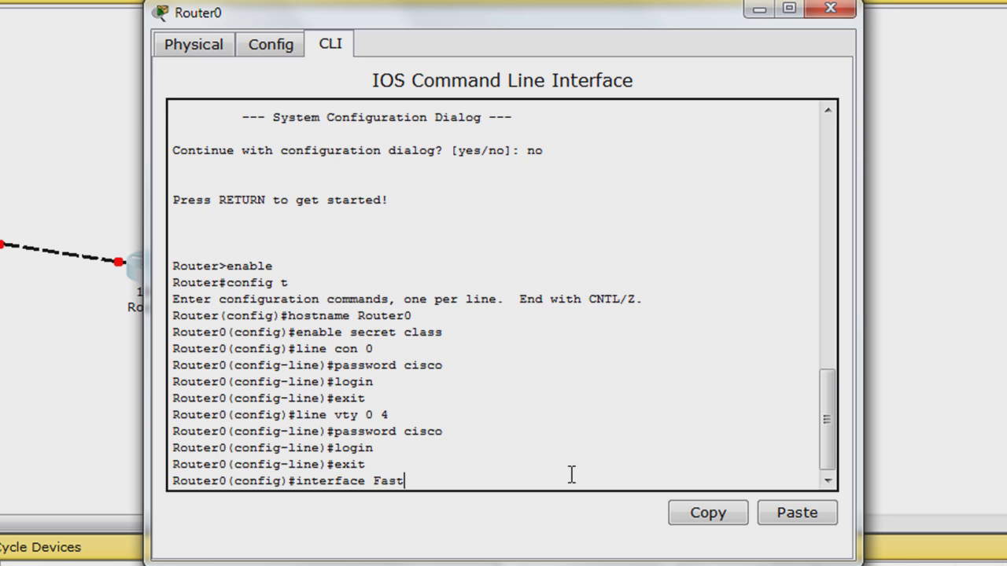
text(Ethernet0/0)
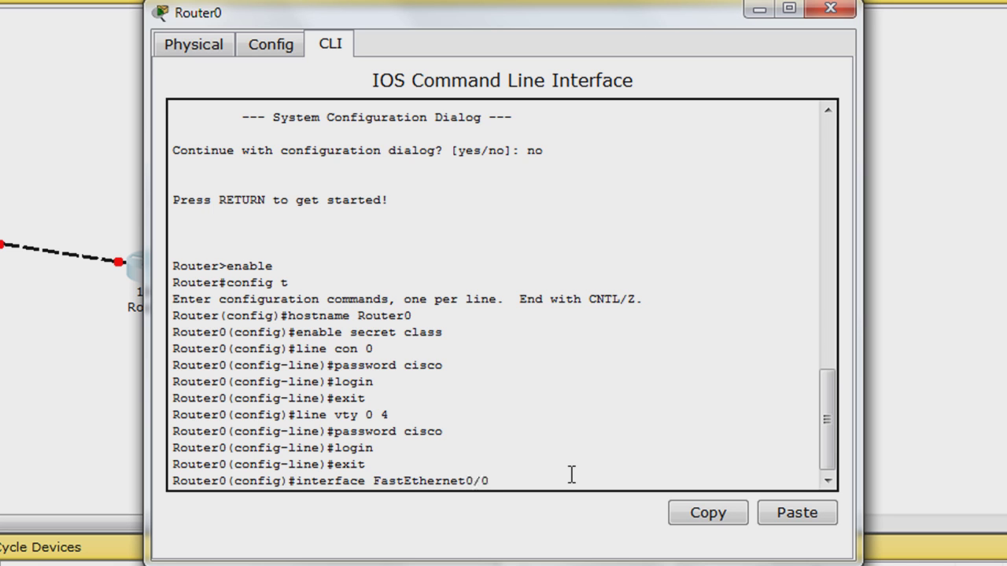
key(Return)
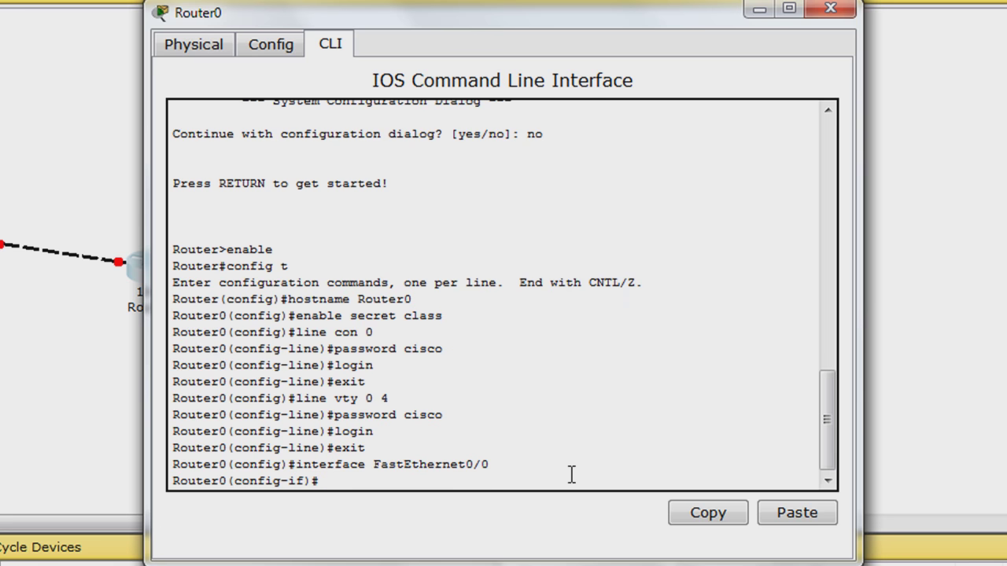
text(ip address 1)
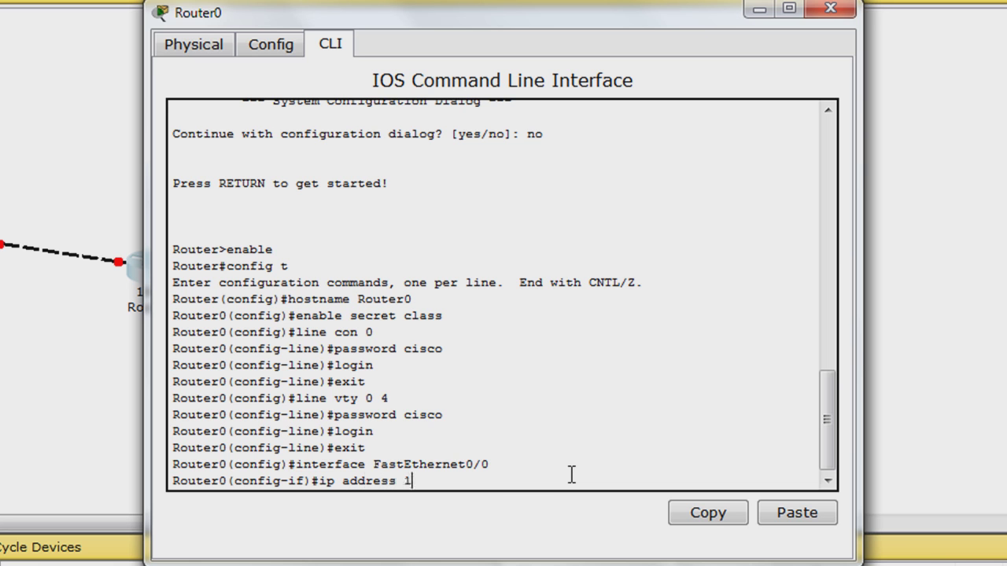
text(92.168.1.1 255.255)
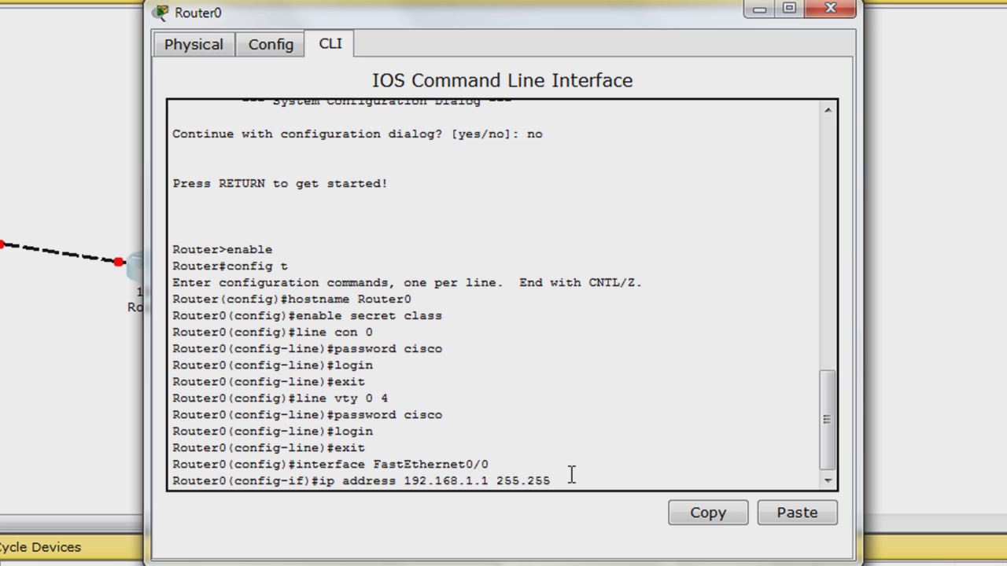
text(.255.0)
key(Return)
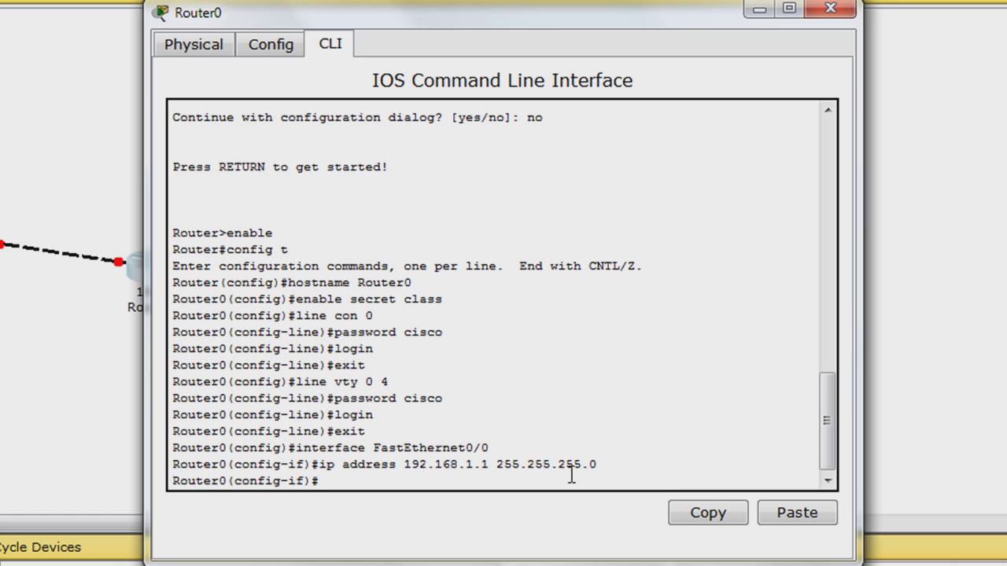
text(description)
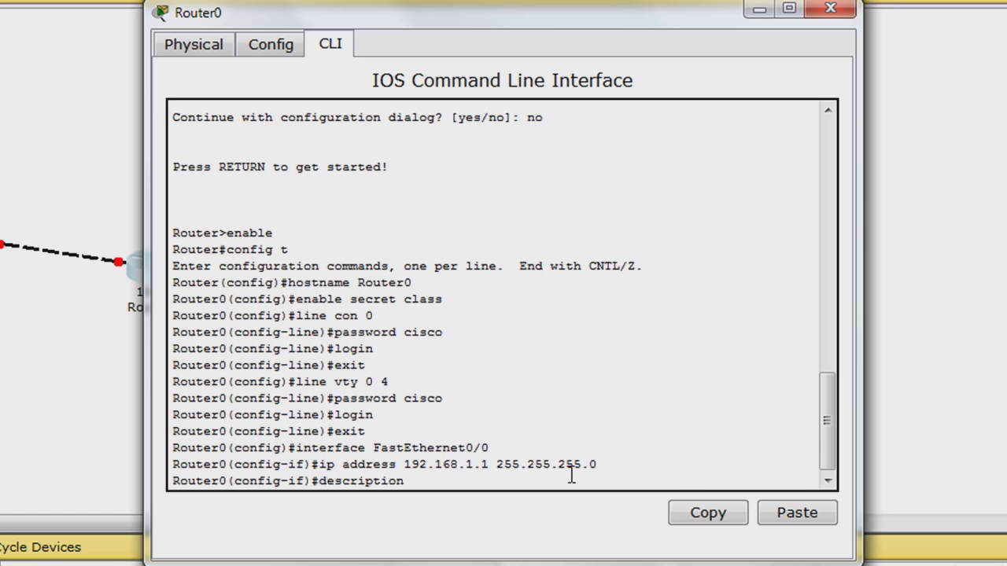
text( Router0 FastEth)
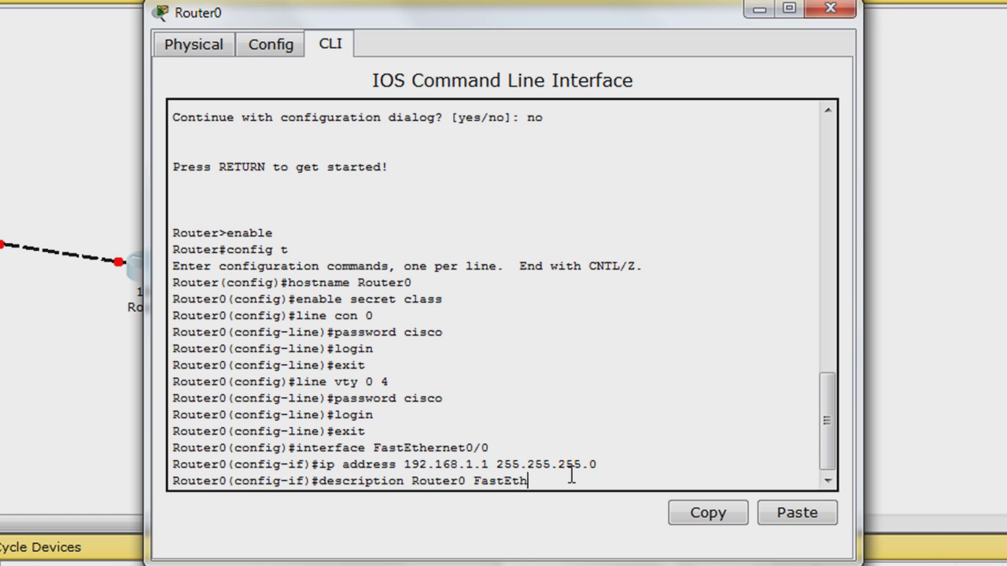
text(ernet0/0)
key(Return)
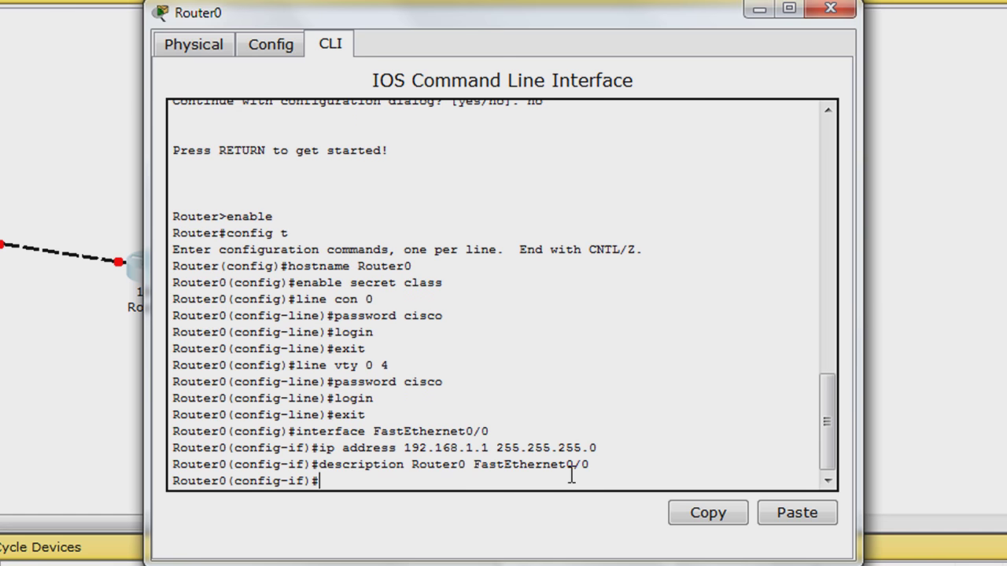
Enable FastEthernet0/0 with no shutdown and return to global configuration
text(no shutdown)
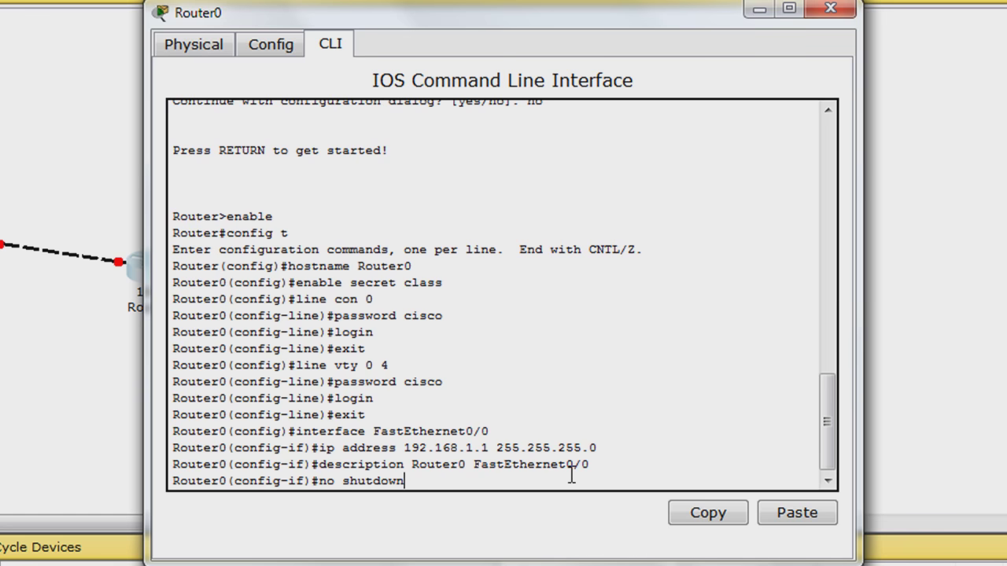
key(Return)
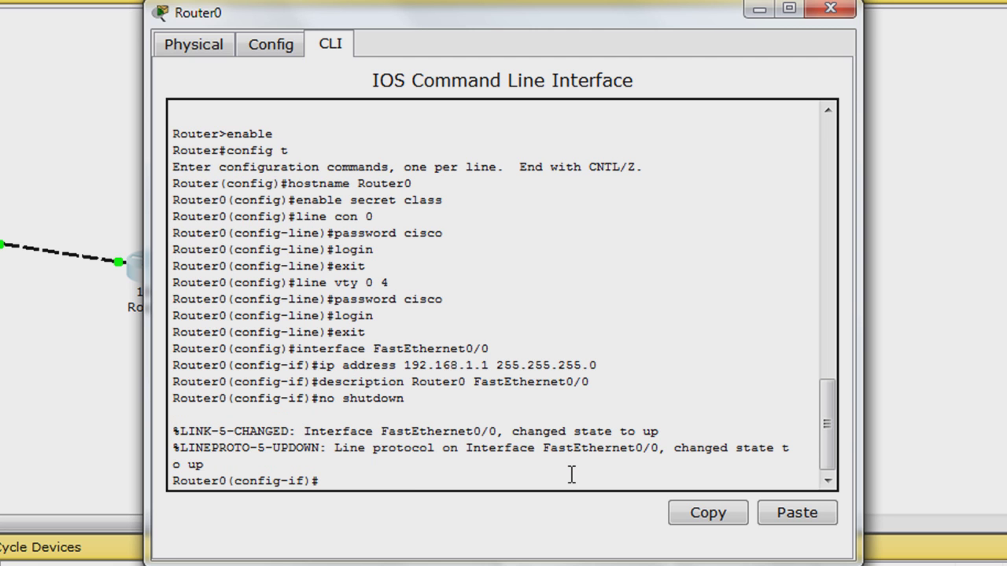
text(exit)
key(Return)
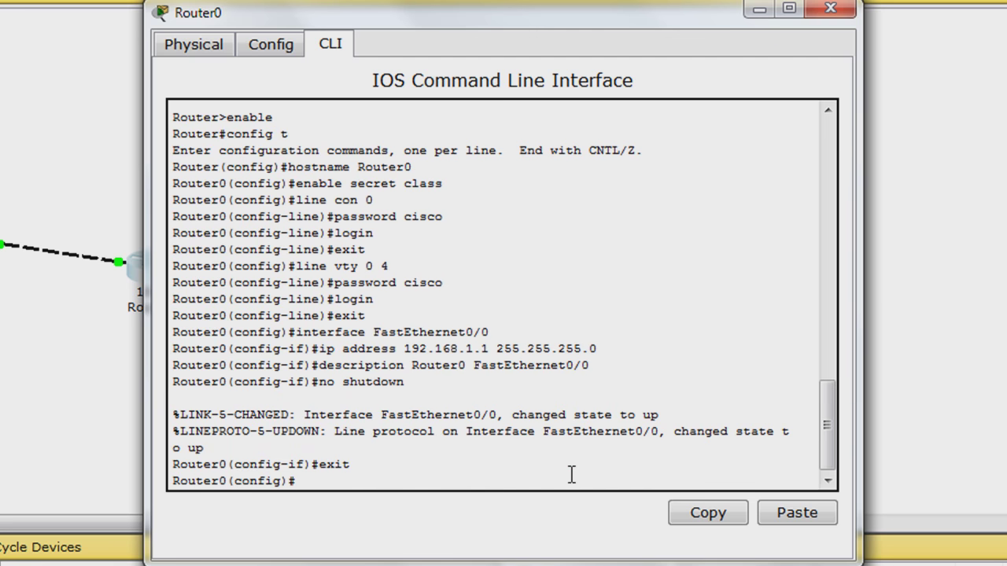
Assign FastEthernet0/1 IP 192.168.2.1 255.255.255.0 and description 'Router0 FastEthernet0/1'
text(interface FastEth)
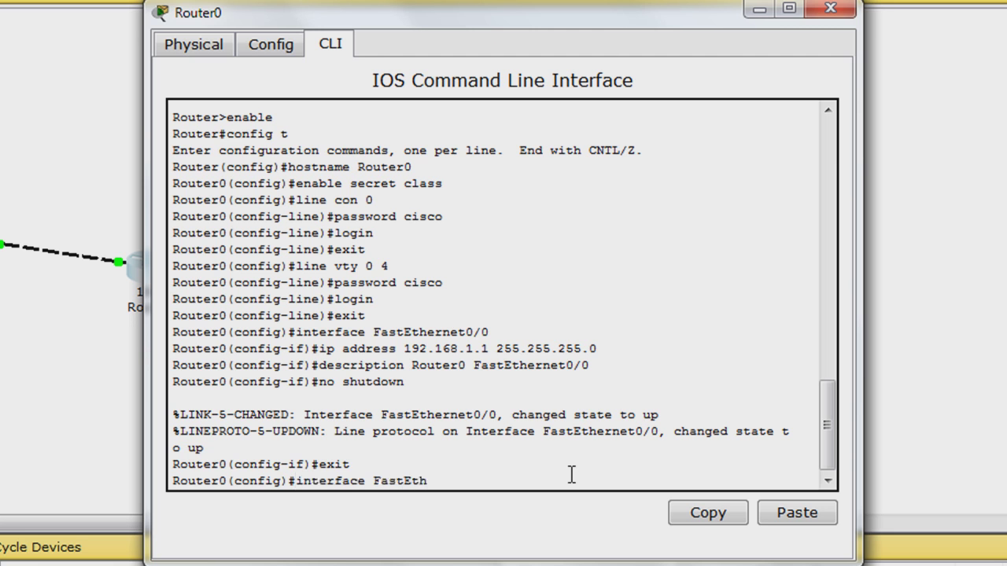
text(ernet0/1)
key(Return)
text(ip address)
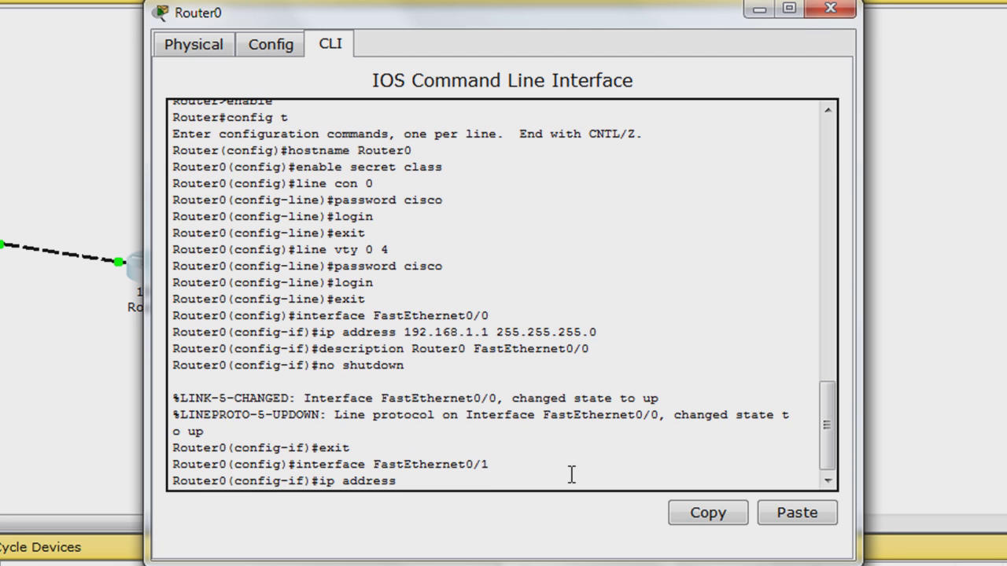
text( 192.168.2.1 255.2)
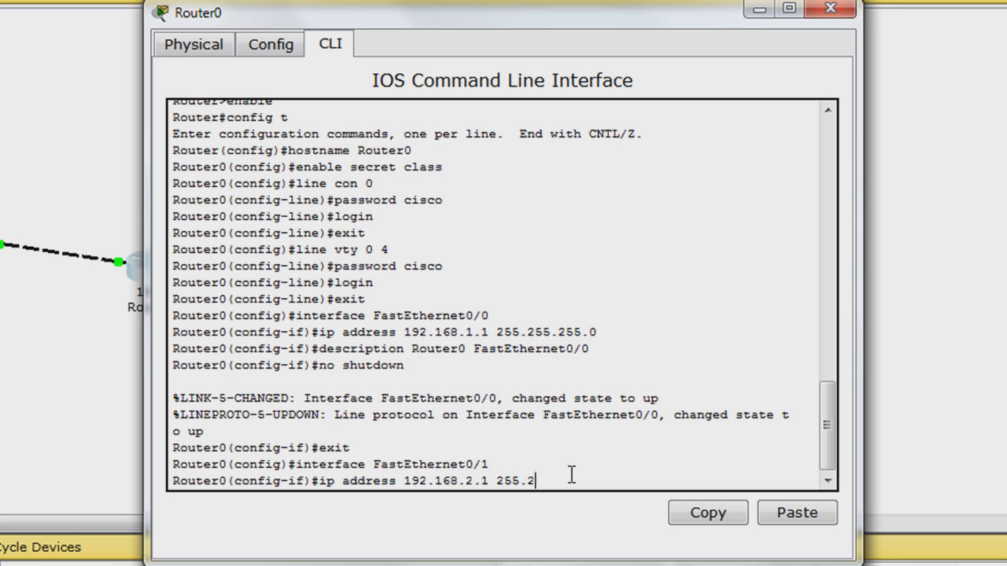
text(55.255.0)
key(Return)
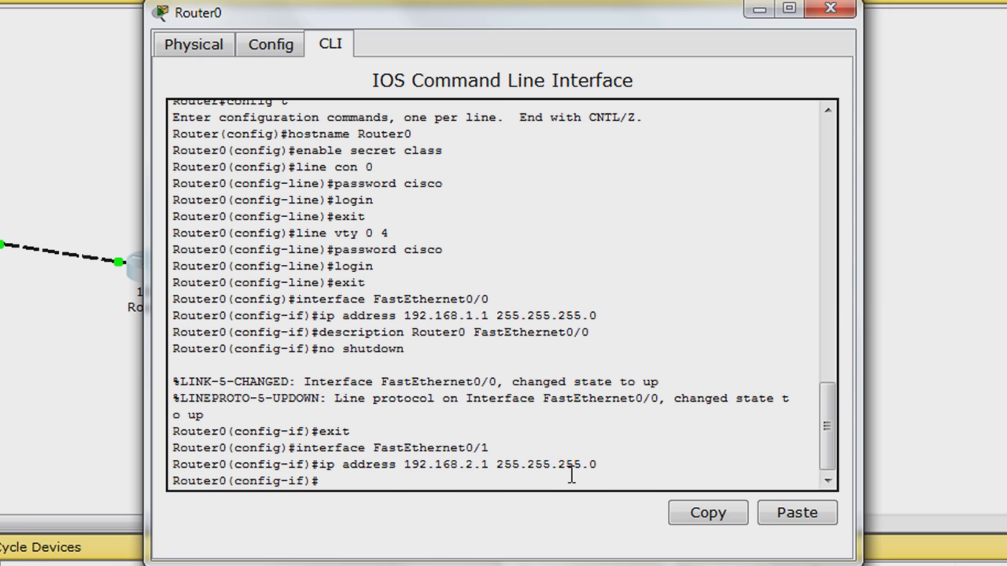
text(description Router)
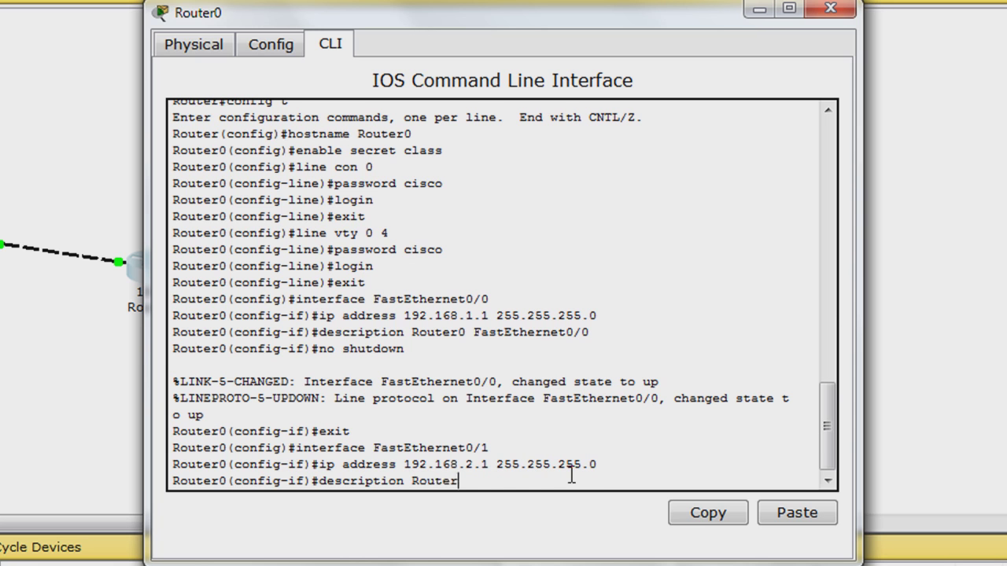
text(0 FastEthern)
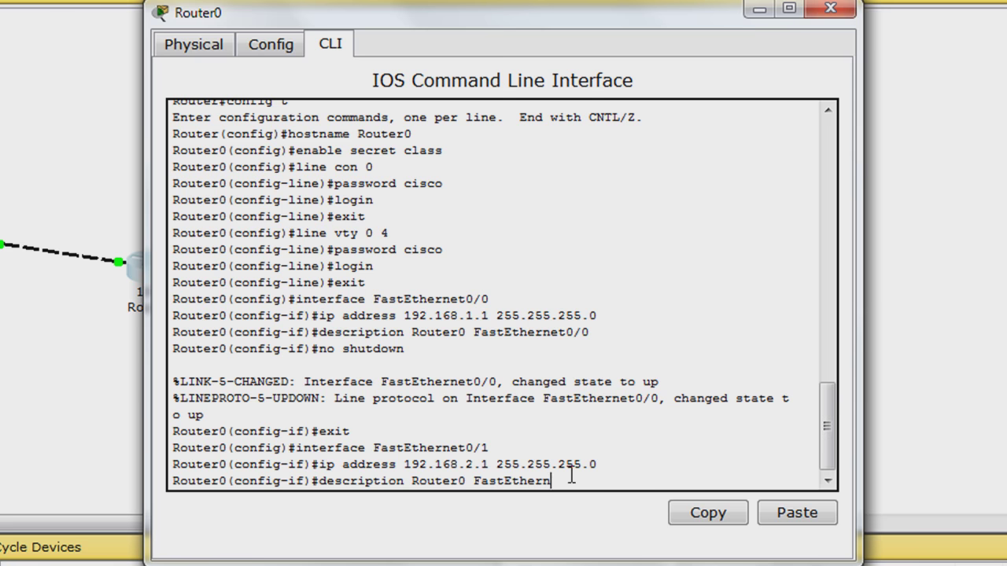
text(et0/1)
key(Return)
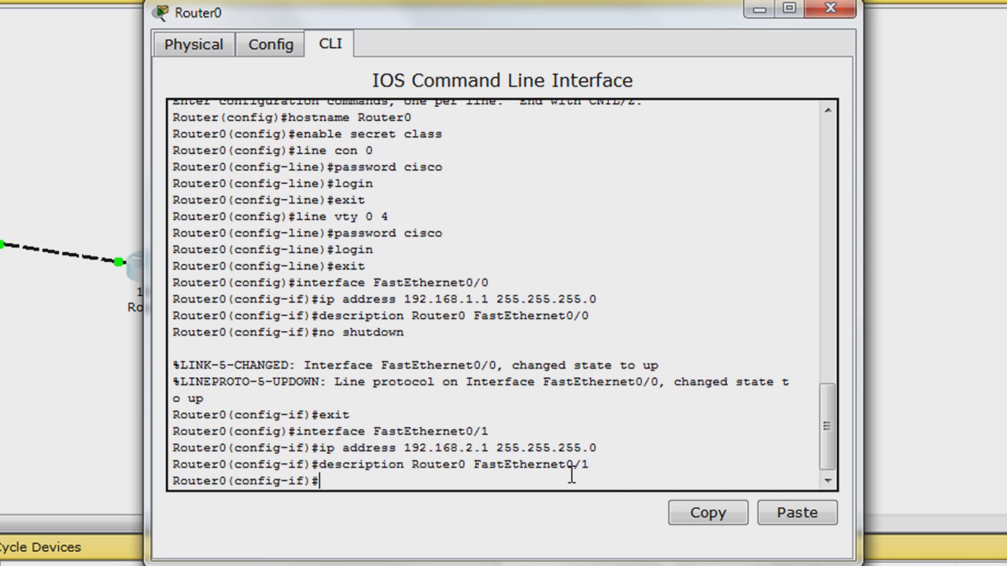
Bring FastEthernet0/1 up with no shutdown and exit the interface
text(no shutdown)
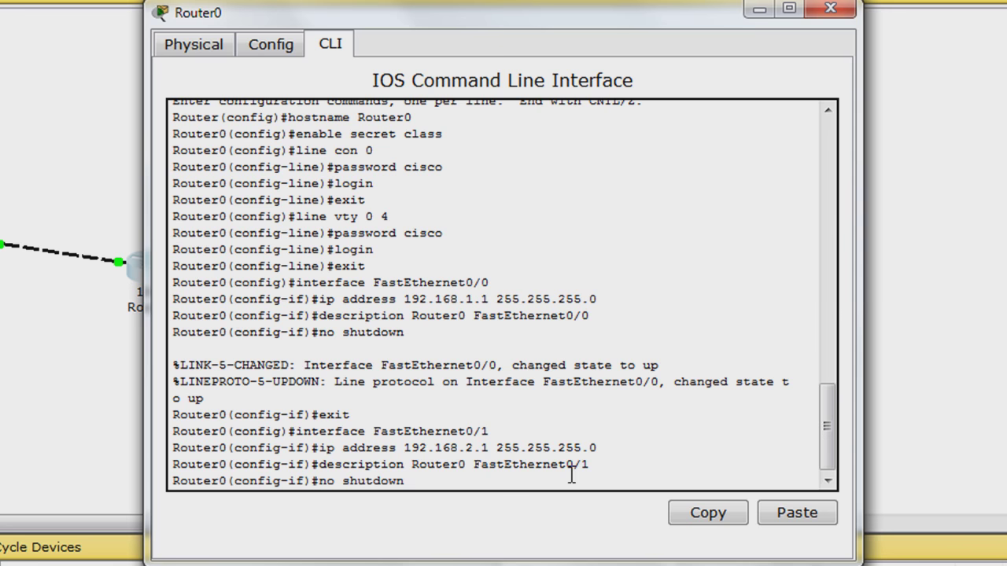
key(Return)
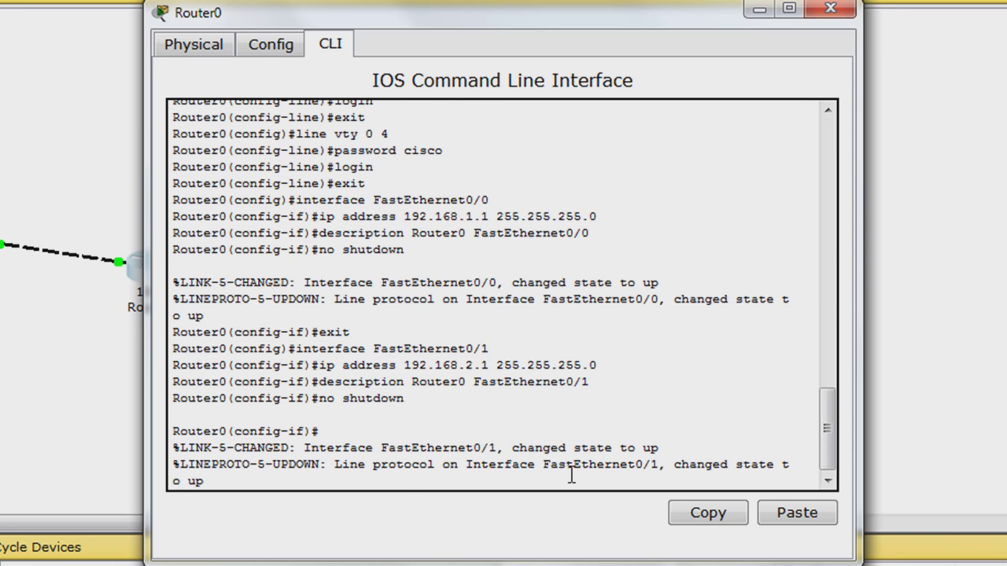
key(Return)
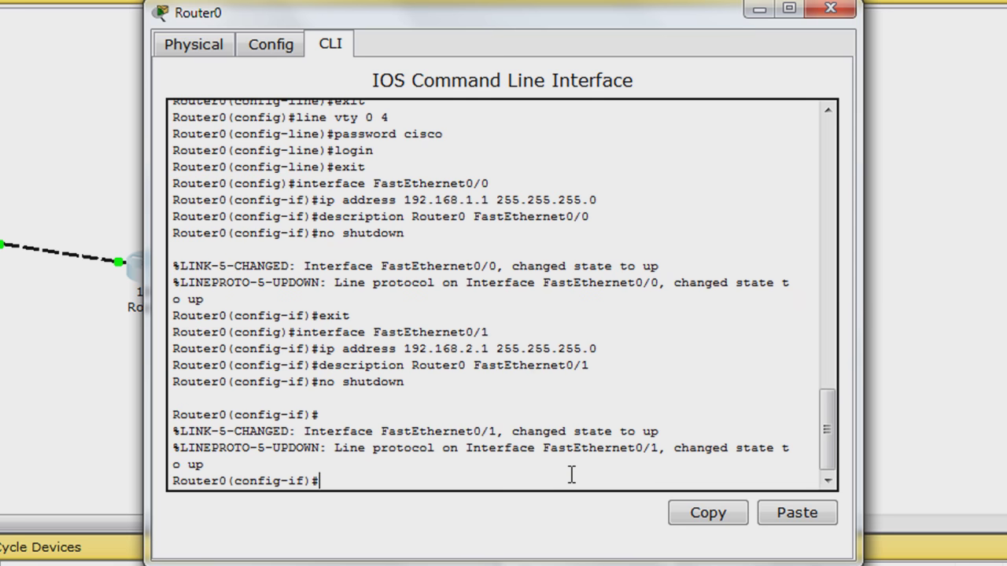
text(exit)
Exit interface and global configuration to return to the Router0# prompt
key(Return)
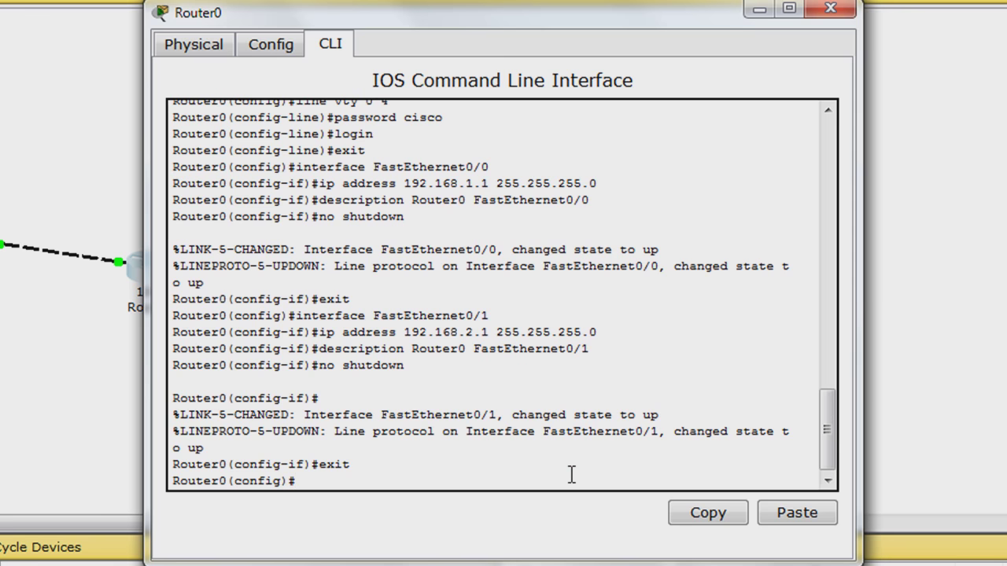
text(exit)
key(Return)
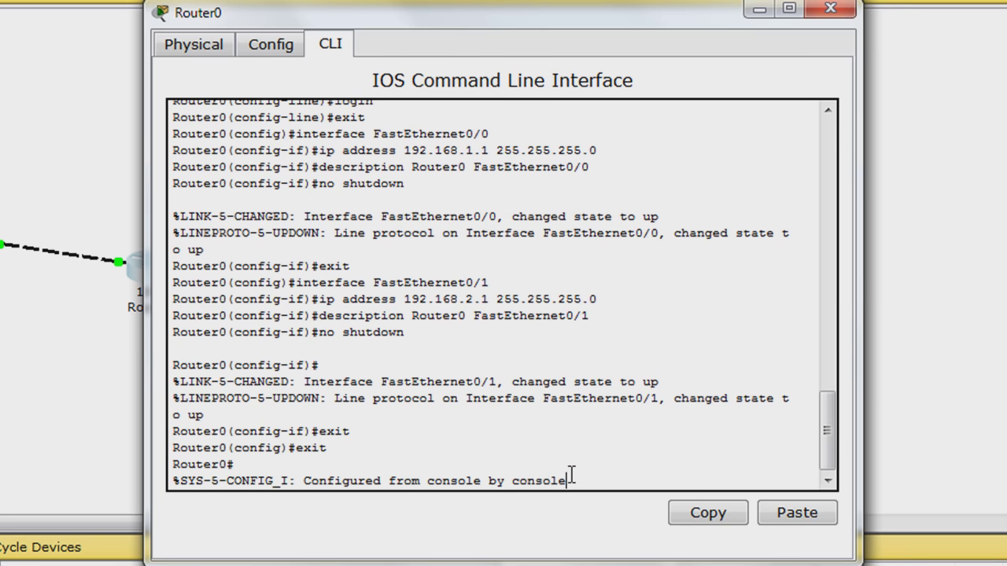
key(Return)
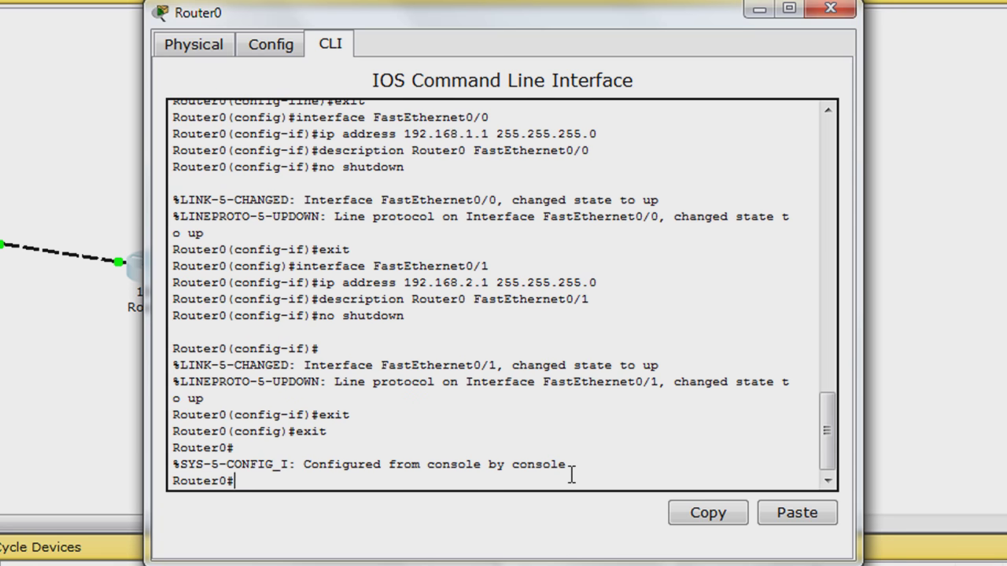
Run show running-config and page through to the FastEthernet interfaces and console line settings
text(show running)
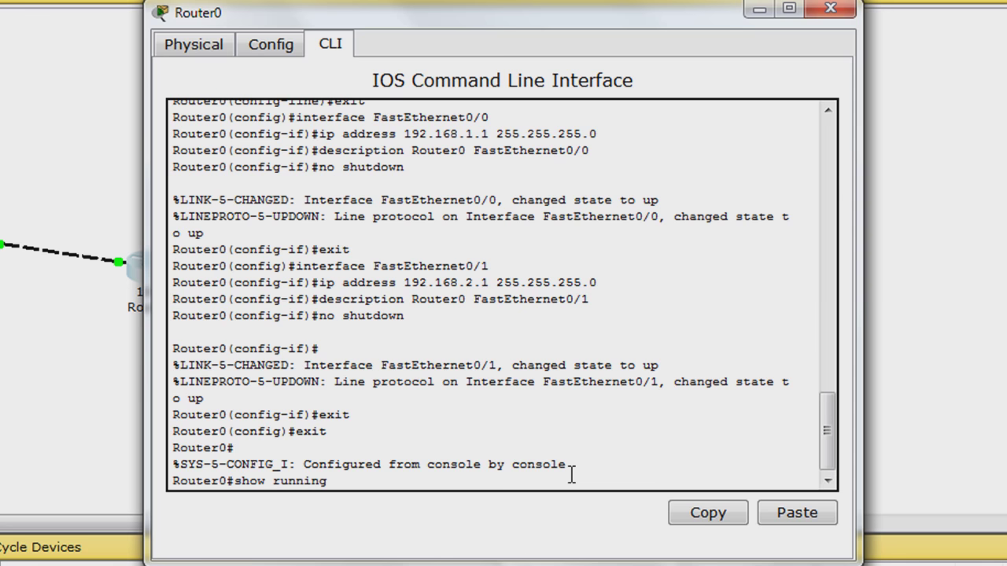
text(-config)
key(Return)
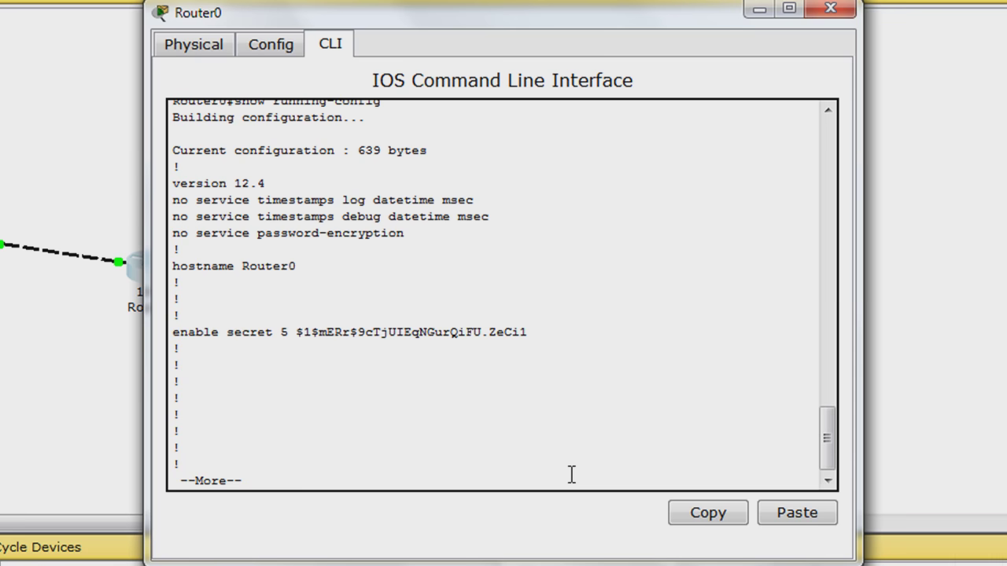
key(Return)
key(Return)
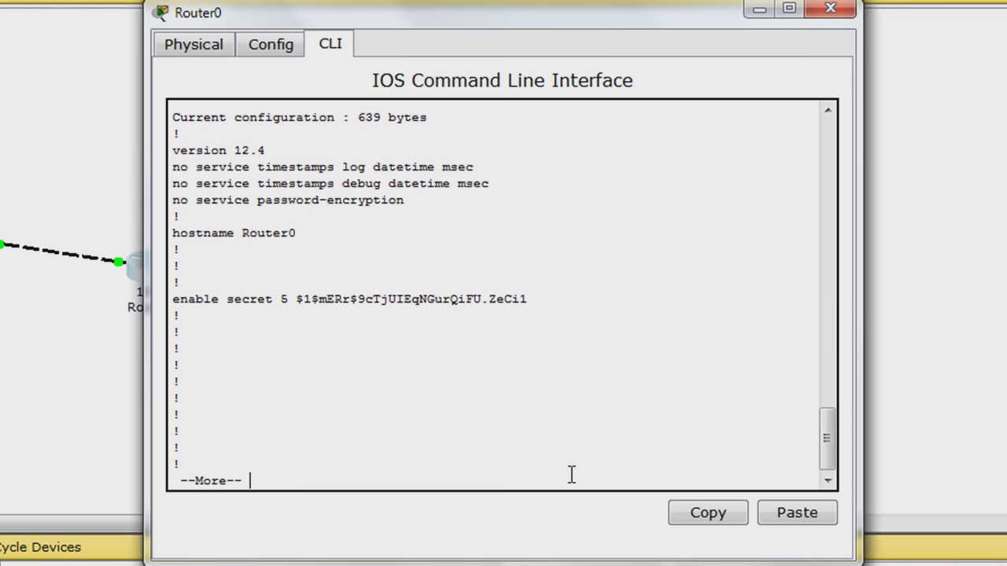
key(Return)
key(Return)
key(Return)
key(Return)
key(Return)
key(Return)
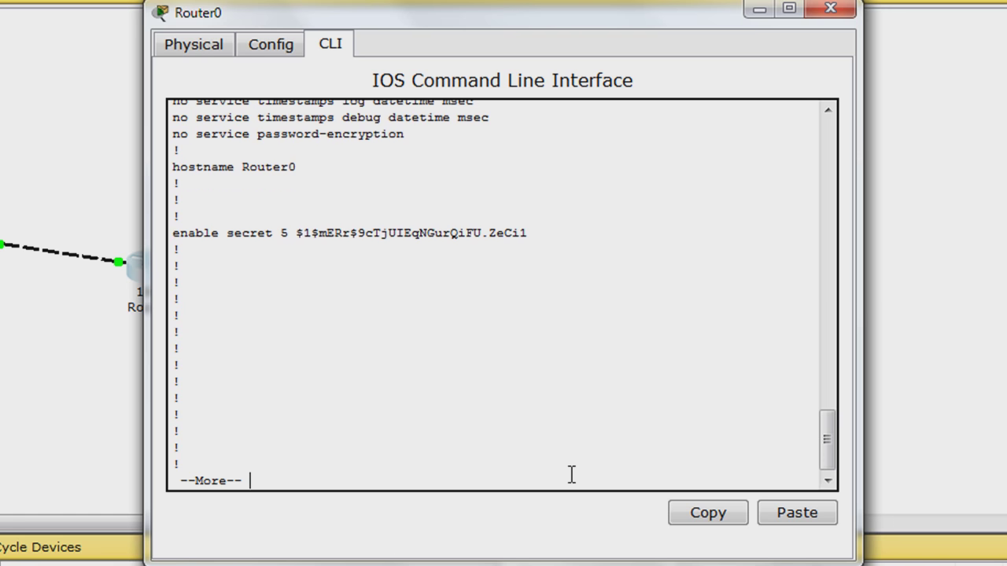
key(Return)
key(Return)
key(Return)
key(Return)
key(Return)
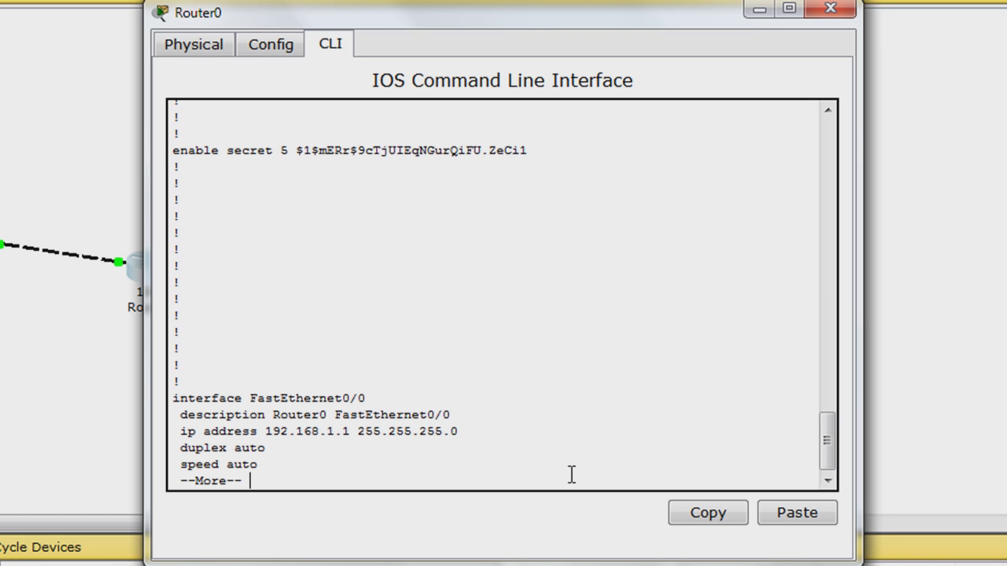
key(Return)
key(Return)
key(Return)
key(Return)
key(Return)
key(Return)
key(Return)
key(Return)
key(Return)
key(Return)
key(Return)
key(Return)
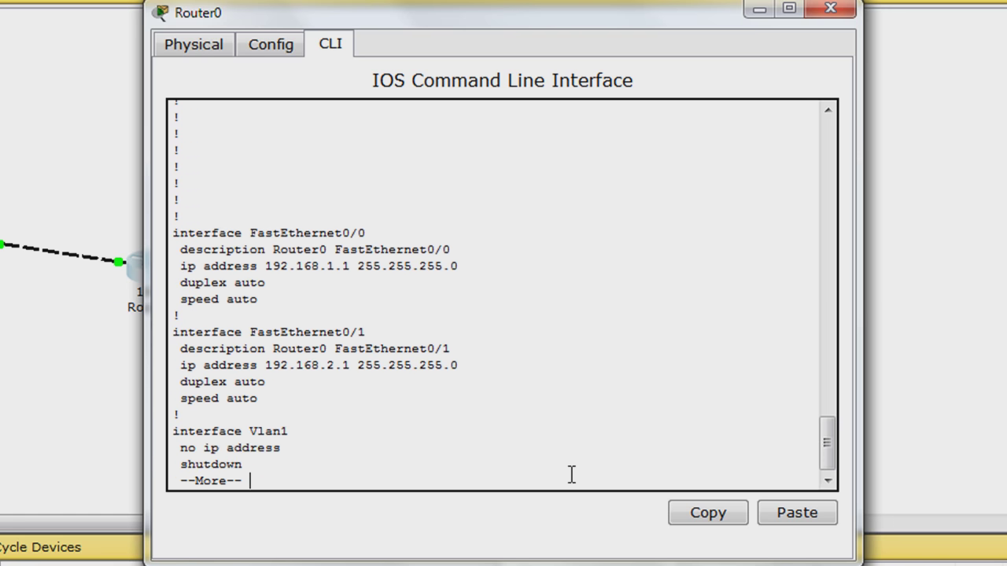
key(Return)
key(Return)
key(Return)
key(Return)
key(Return)
key(Return)
key(Return)
key(Return)
key(Return)
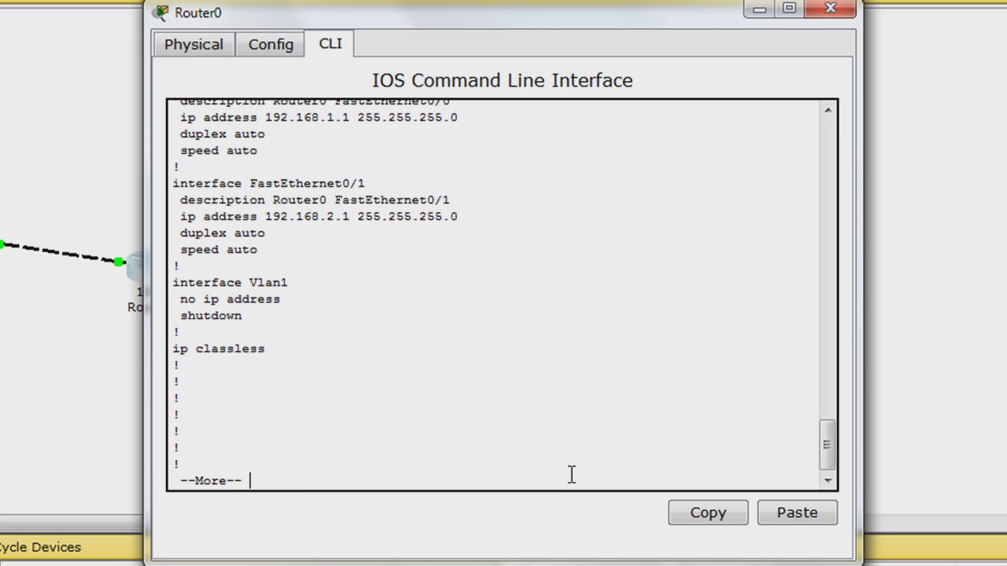
key(Return)
key(Return)
key(Return)
key(Return)
key(Return)
key(Return)
key(Return)
key(Return)
key(Return)
key(Return)
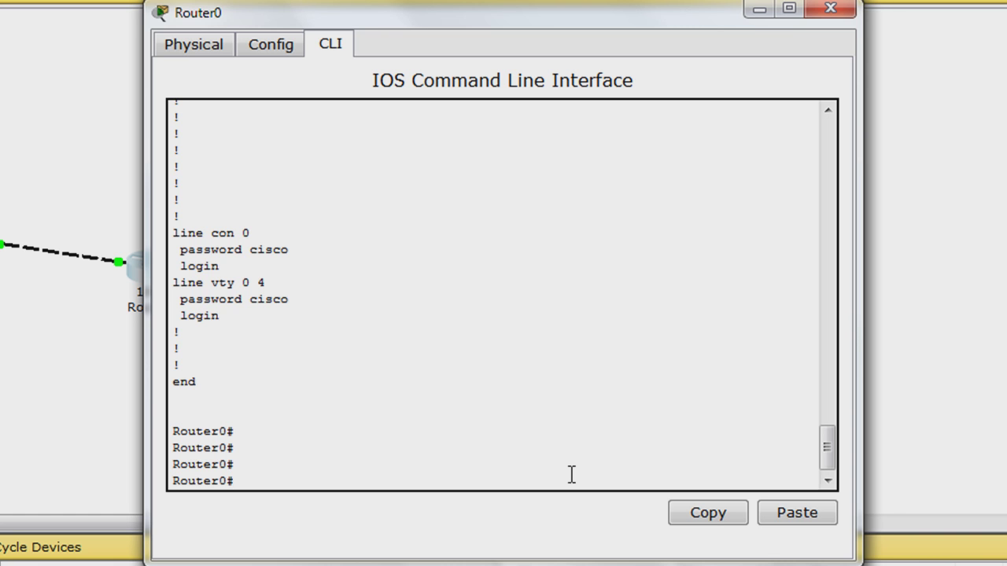
Save Router0's running-config to startup-config with the default filename, then close the Router0 window
text(copy running-config)
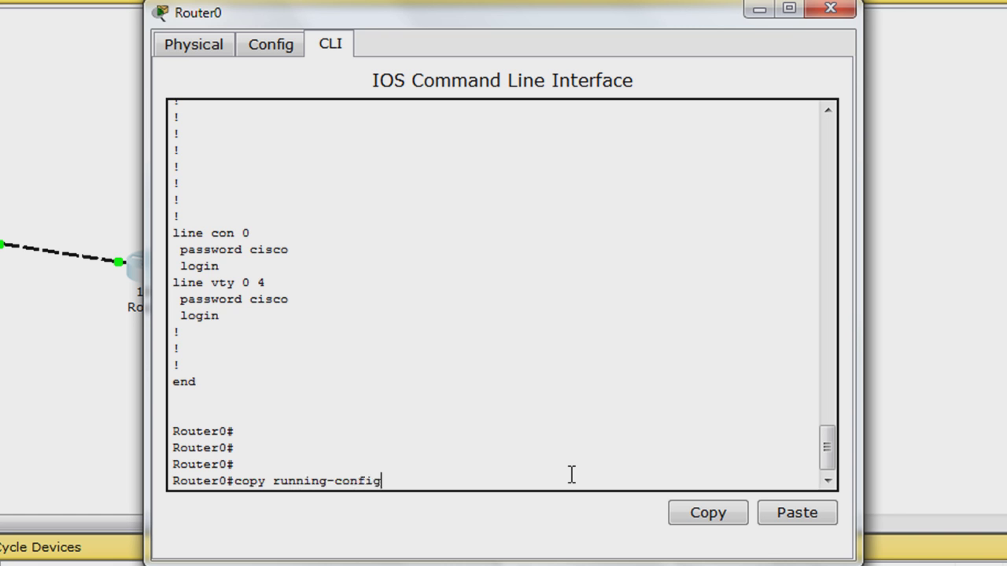
text( startup-config)
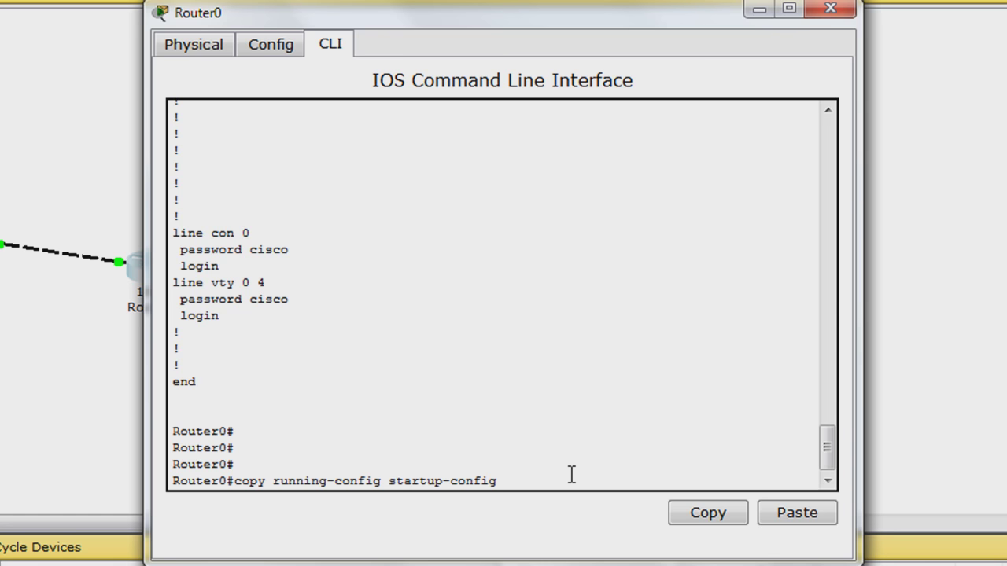
key(Return)
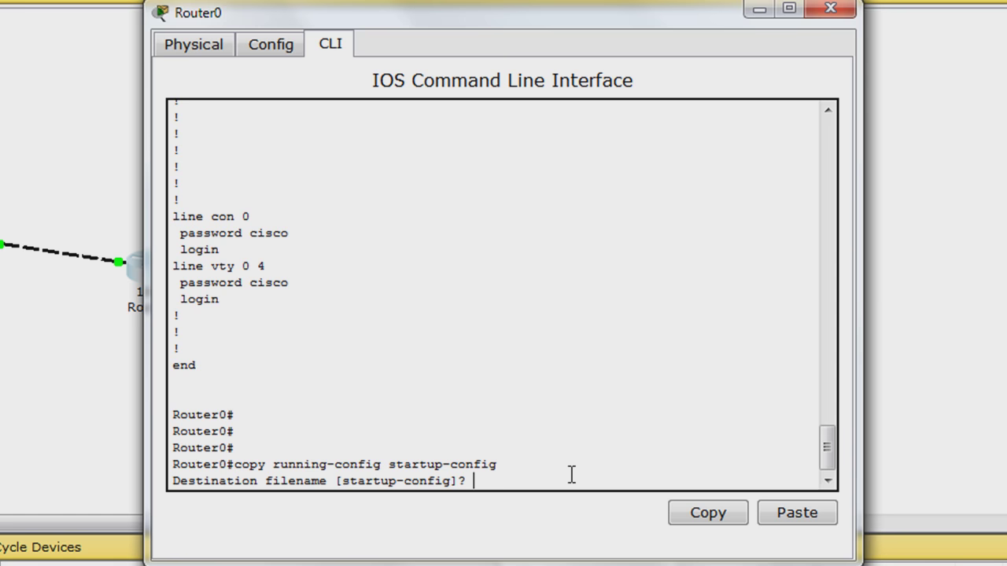
key(Return)
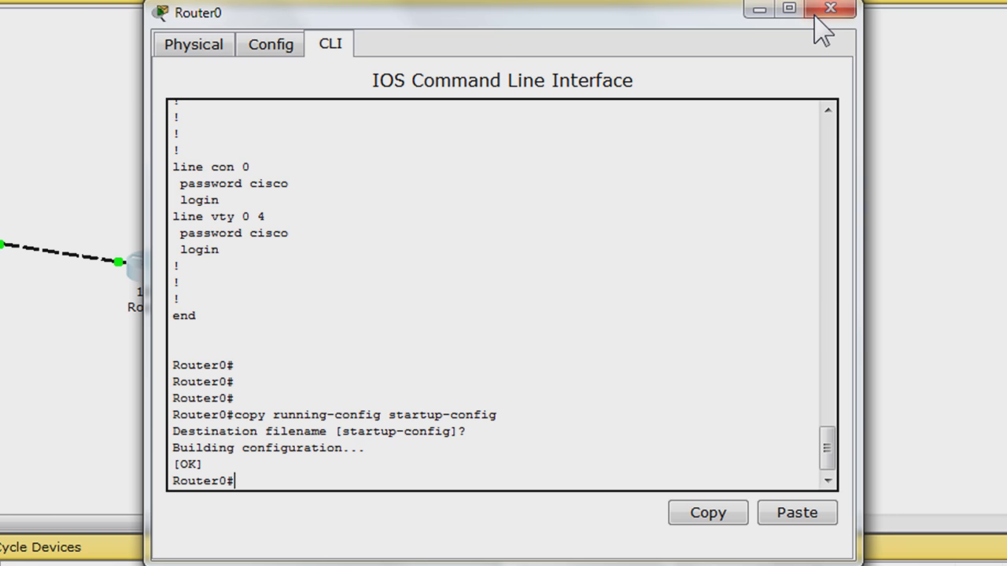
click(796, 35)
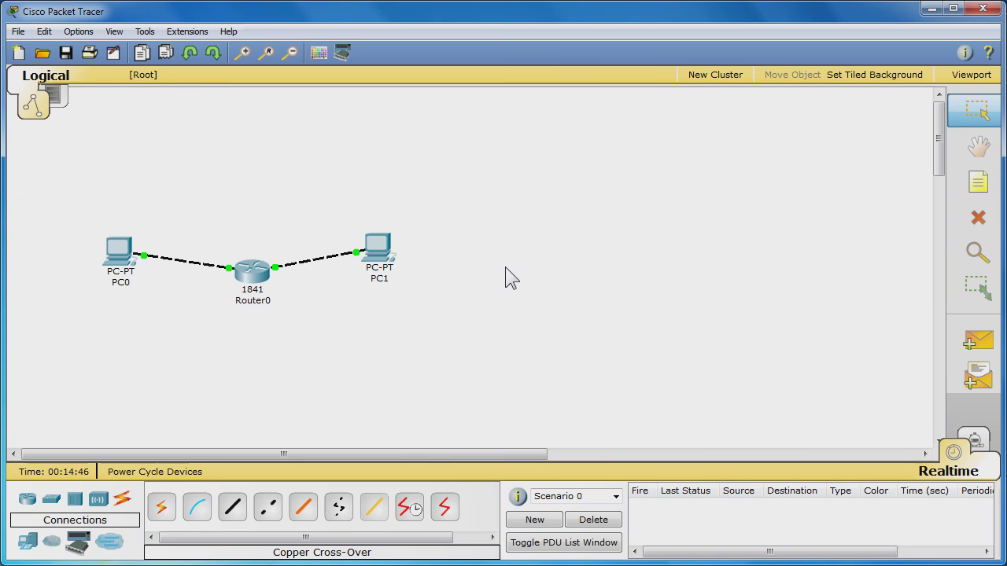
Set PC0 to static IP 192.168.1.2, mask 255.255.255.0, gateway 192.168.1.1 in IP Configuration
click(122, 250)
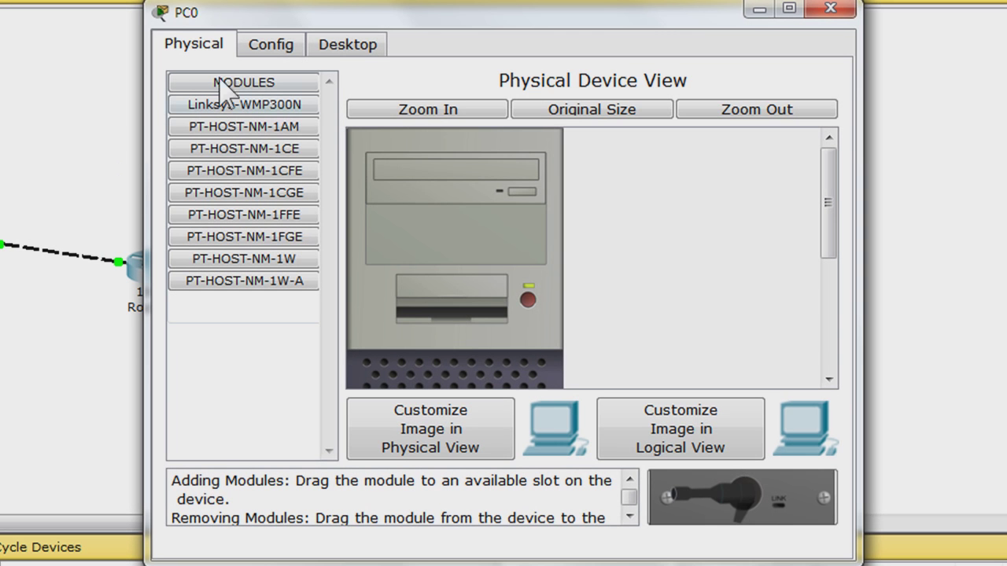
click(346, 50)
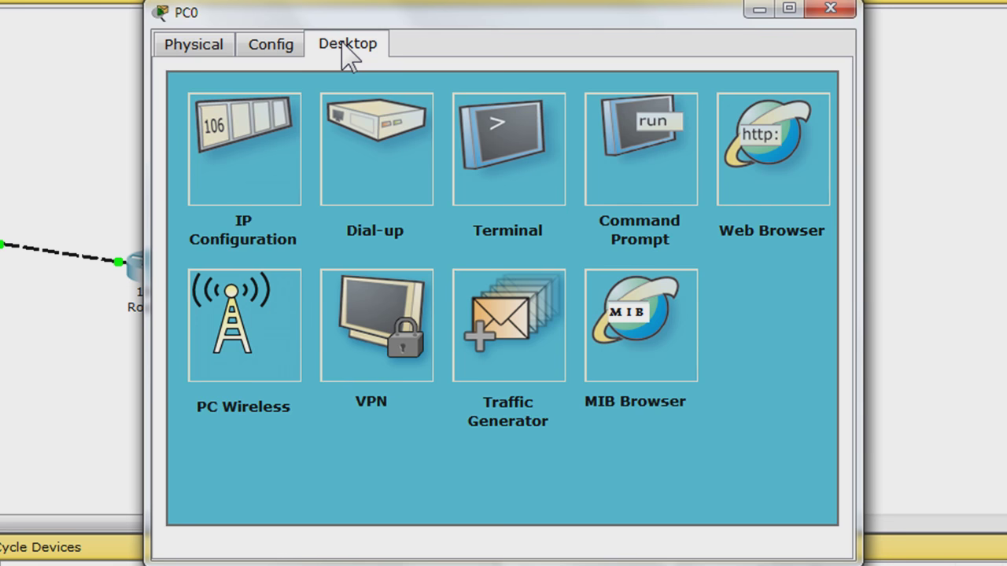
click(252, 165)
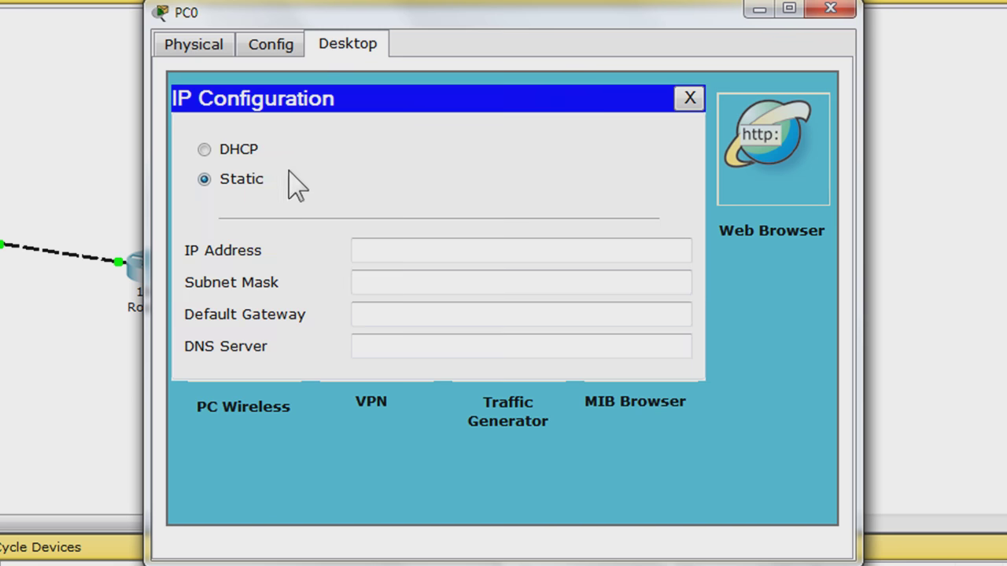
click(456, 250)
text(192.1)
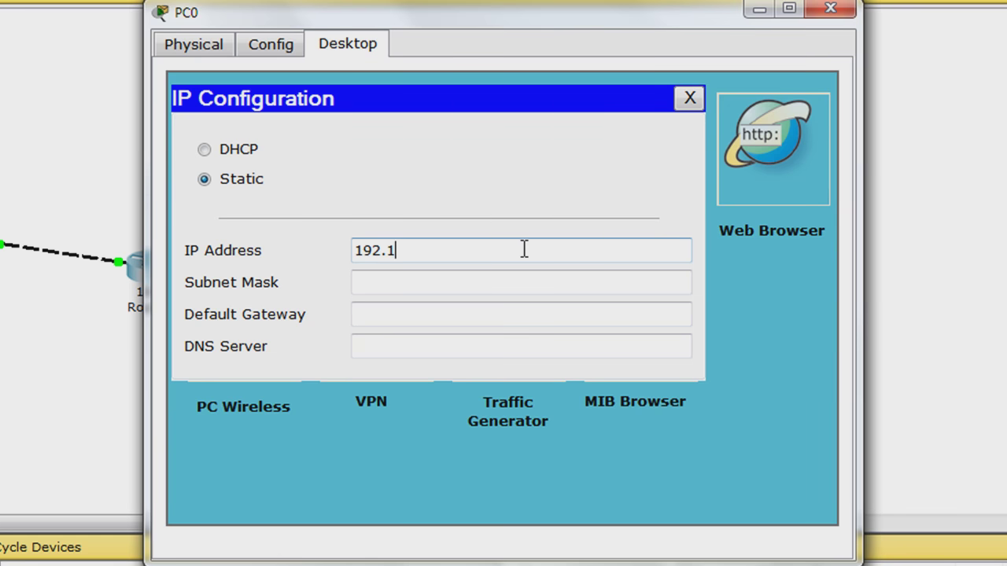
text(68.1.2)
key(Tab)
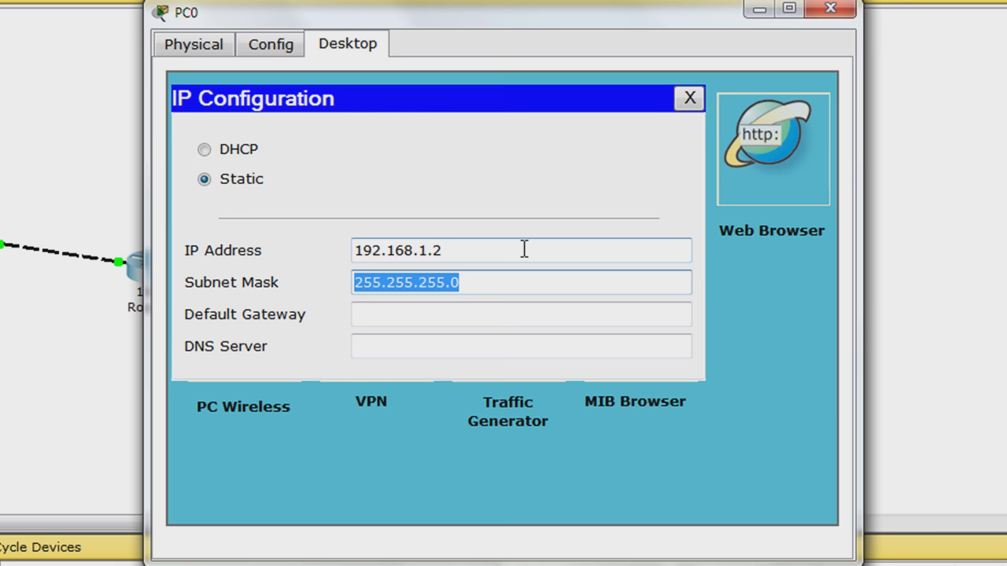
key(Tab)
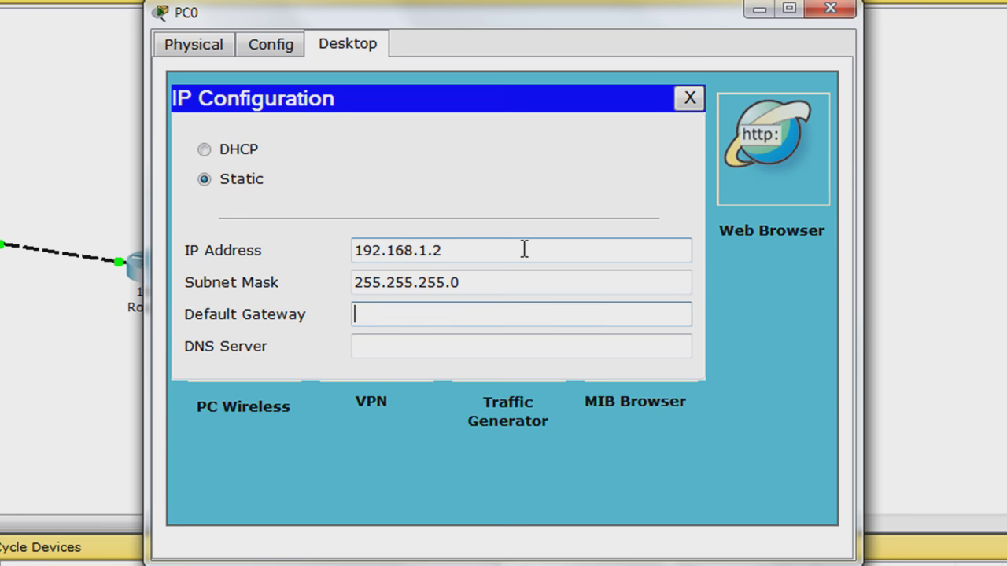
text(192.168.1.1)
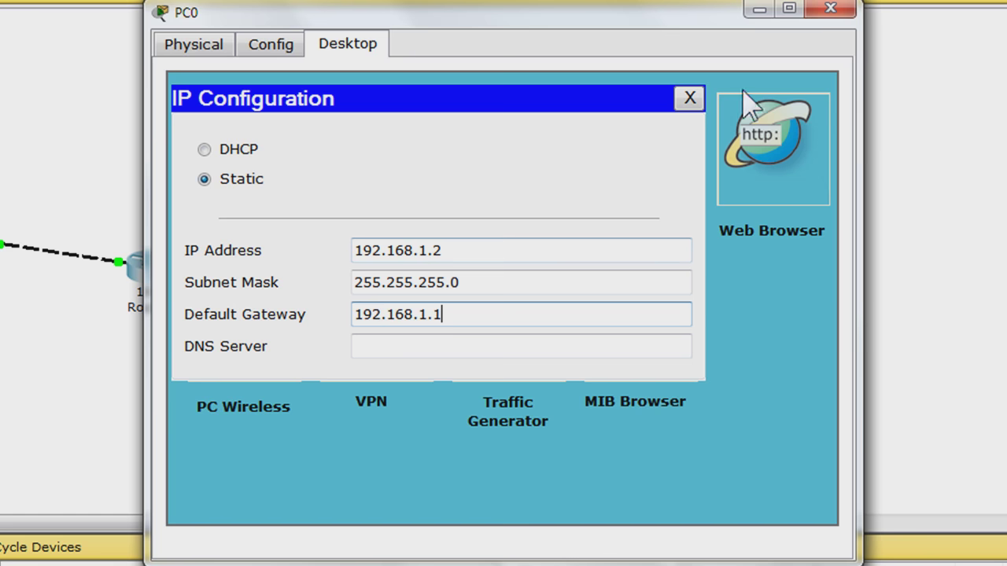
Set PC1 to static IP 192.168.2.2, mask 255.255.255.0, gateway 192.168.2.1, and close its window
click(831, 9)
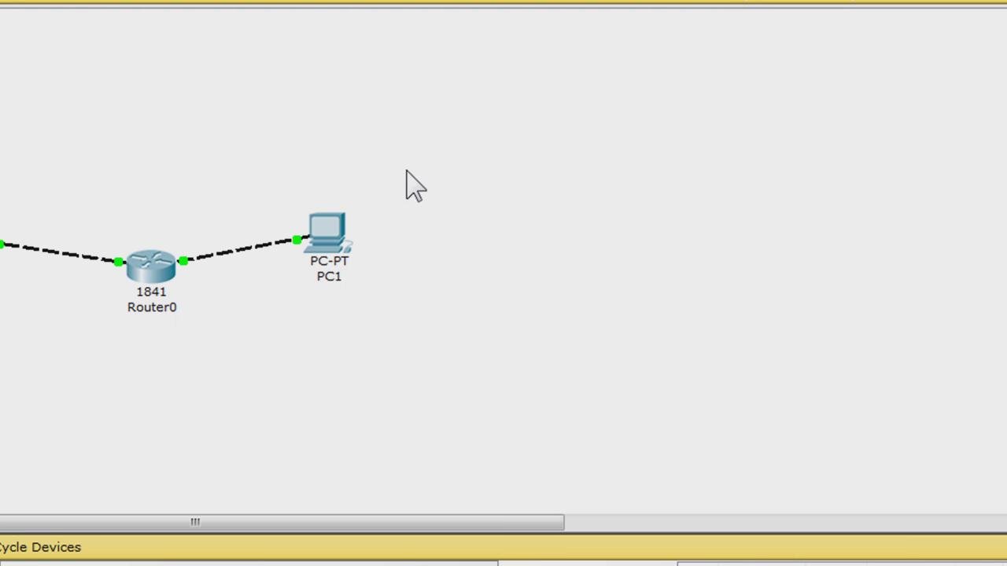
click(327, 234)
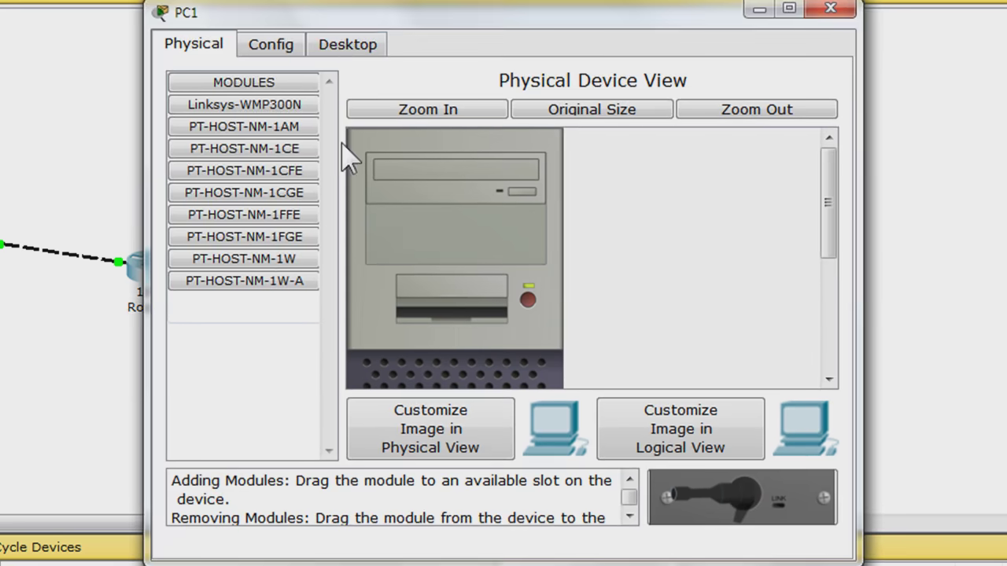
click(346, 49)
click(240, 145)
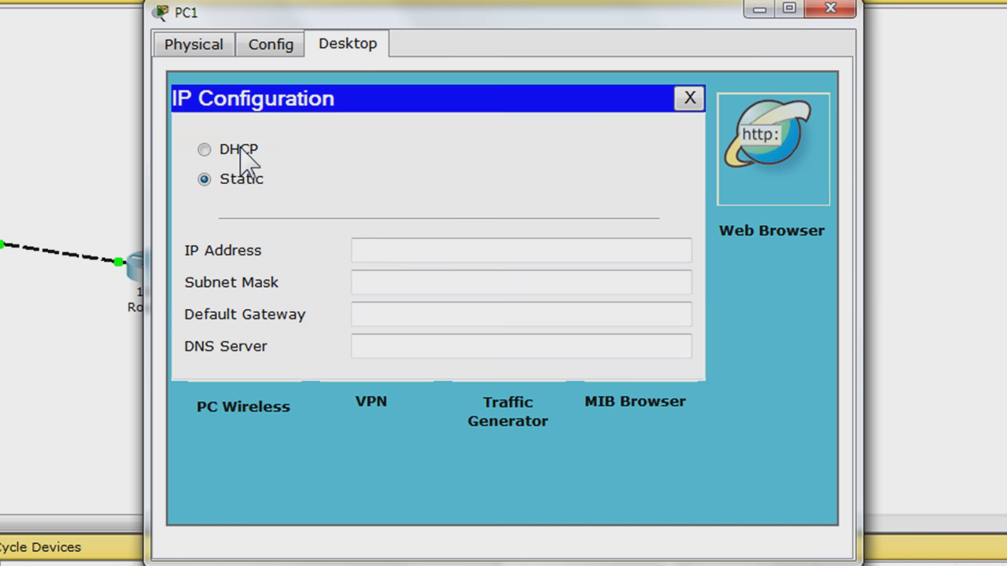
click(428, 249)
text(1)
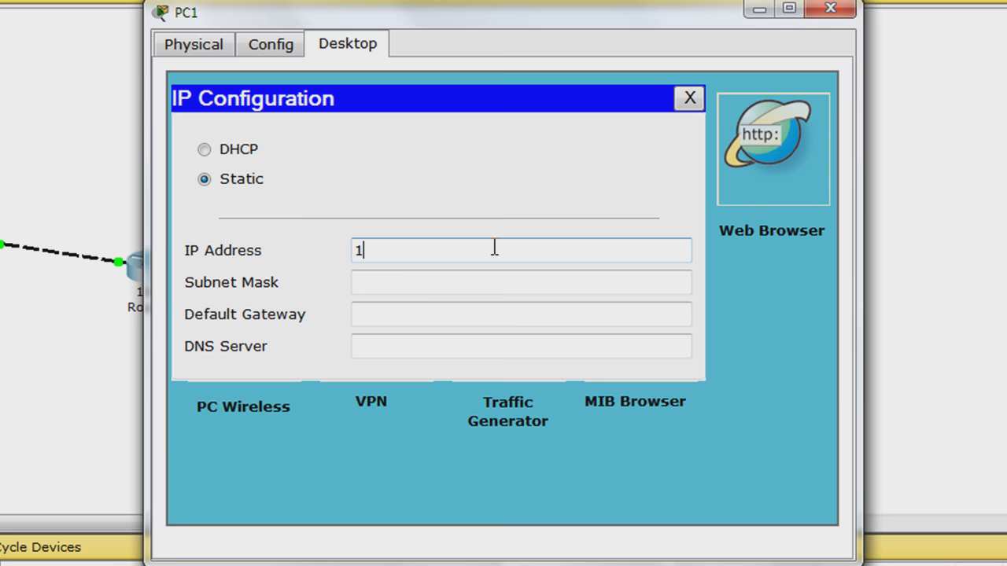
text(92.168.2.2)
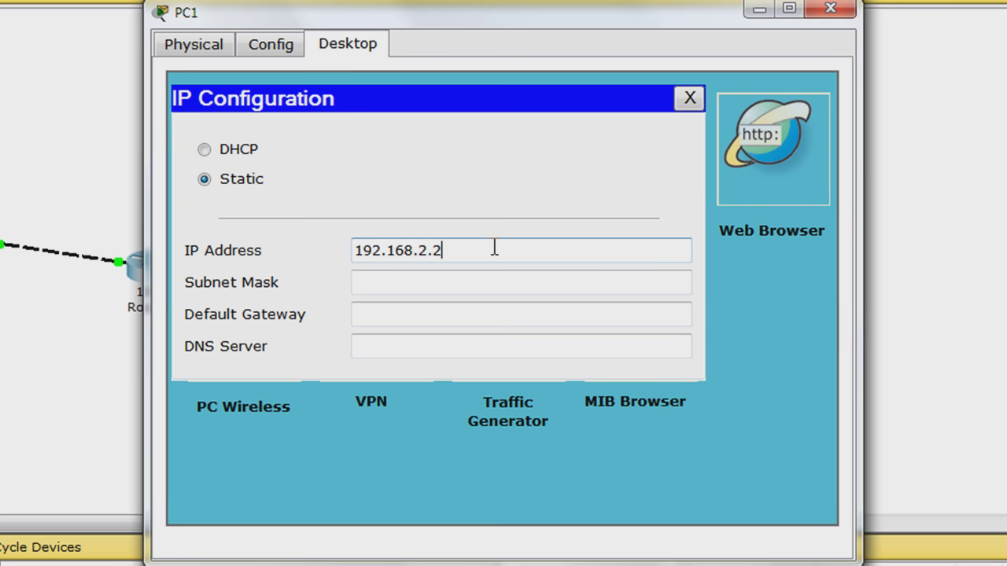
key(Tab)
key(Tab)
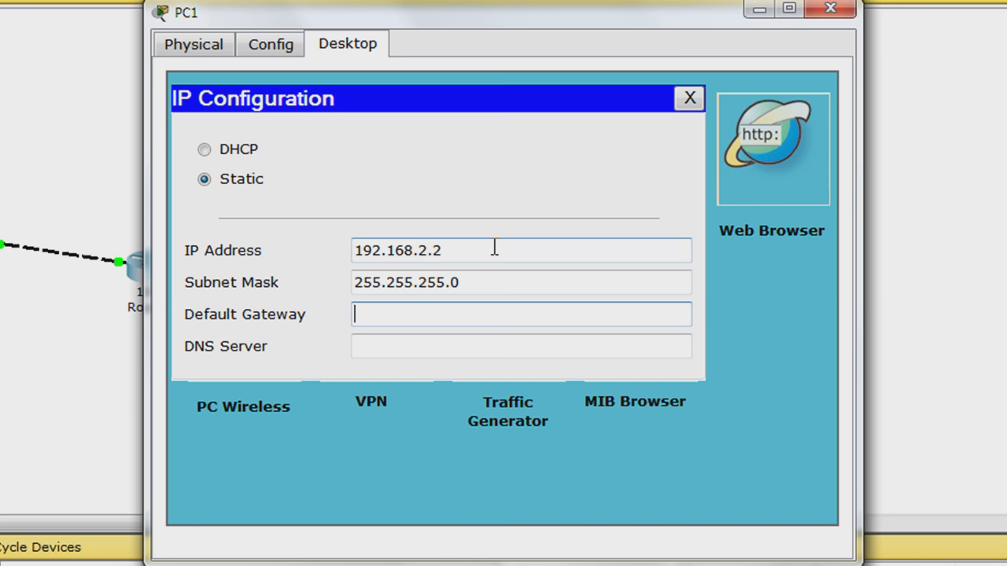
text(192.168.2.1)
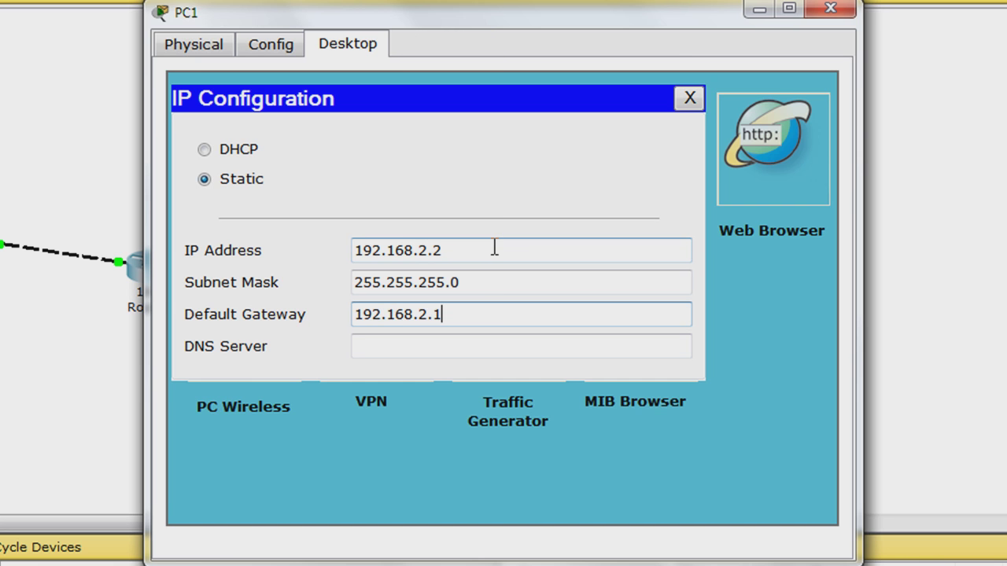
click(838, 11)
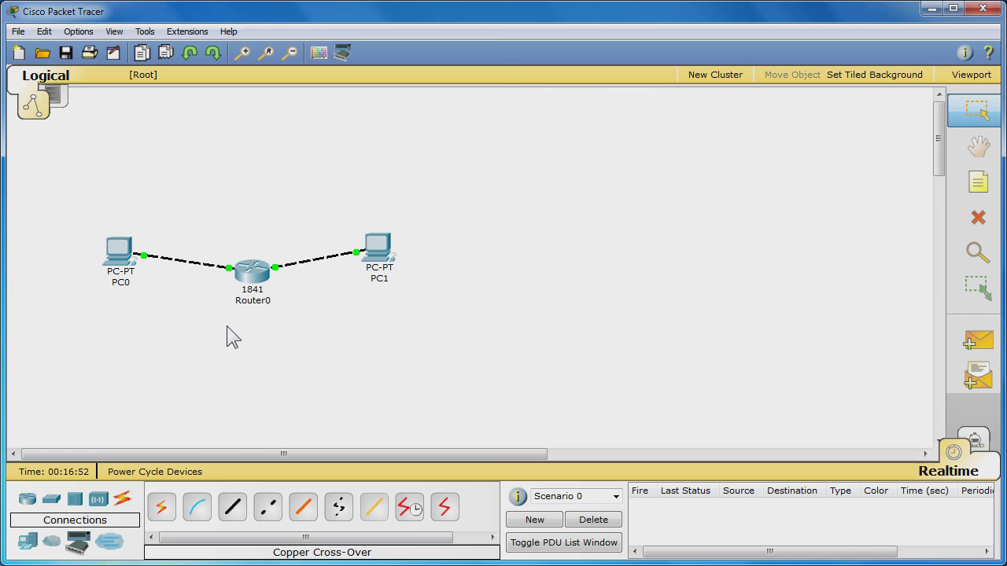
Run ipconfig in PC0's Command Prompt to check its addressing
click(115, 250)
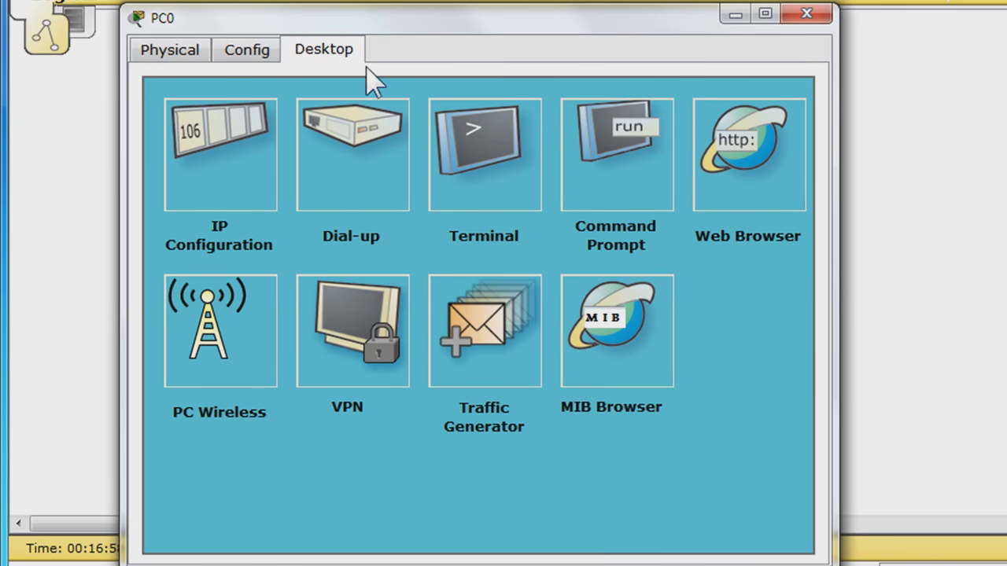
click(600, 193)
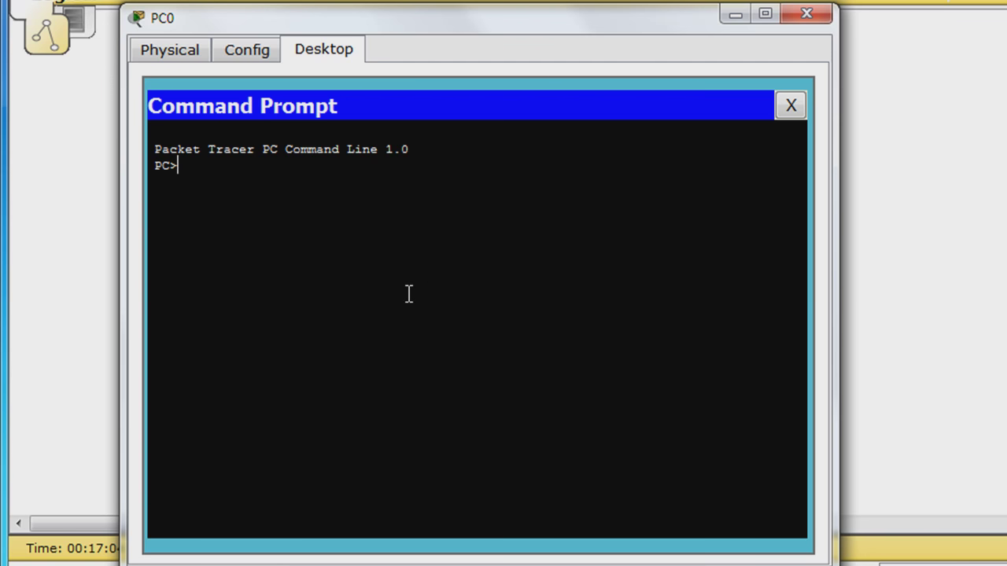
text(ipconfig)
key(Return)
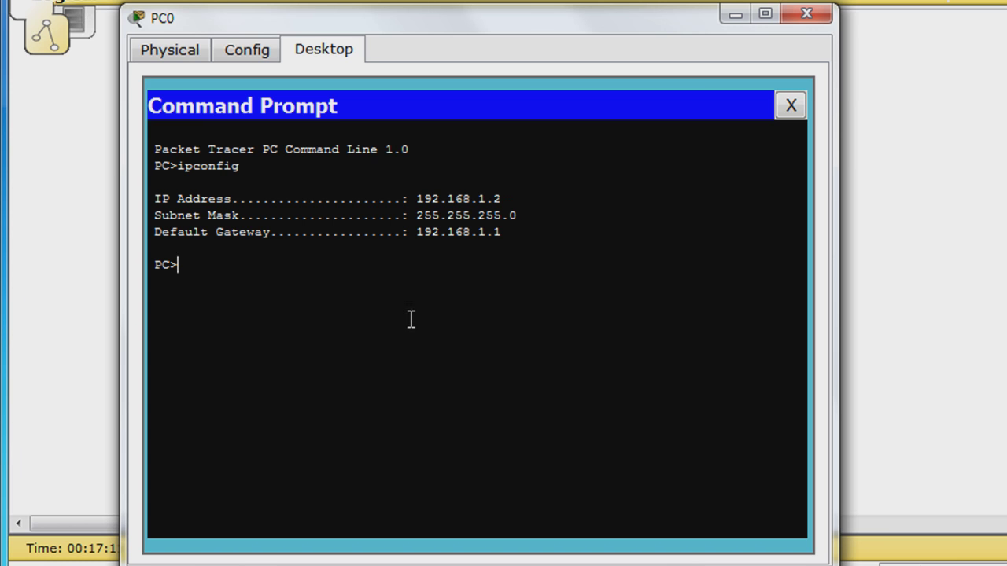
Ping PC1 at 192.168.2.2 twice from PC0 with successful replies, then close PC0
text(ping 192.168.2.2)
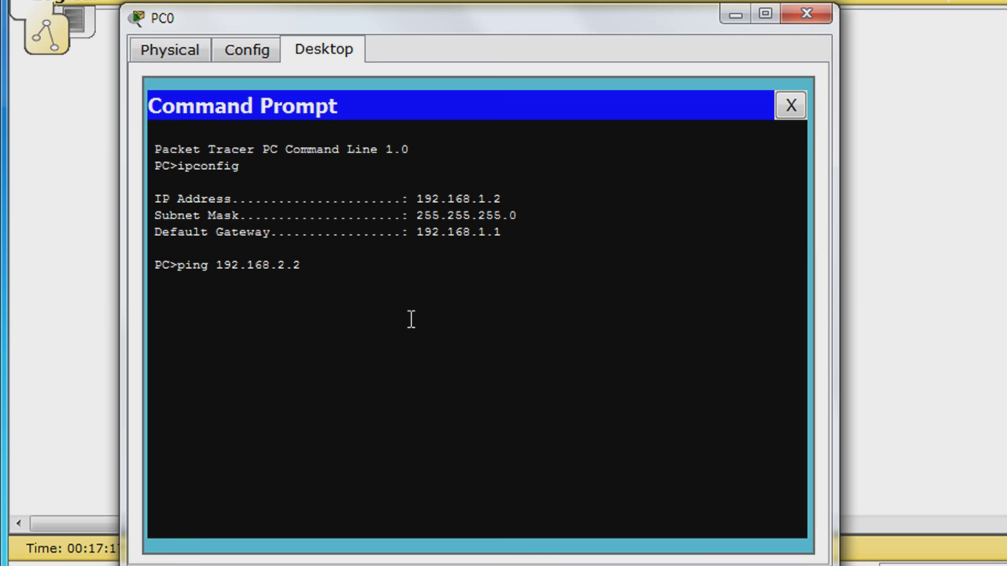
key(Return)
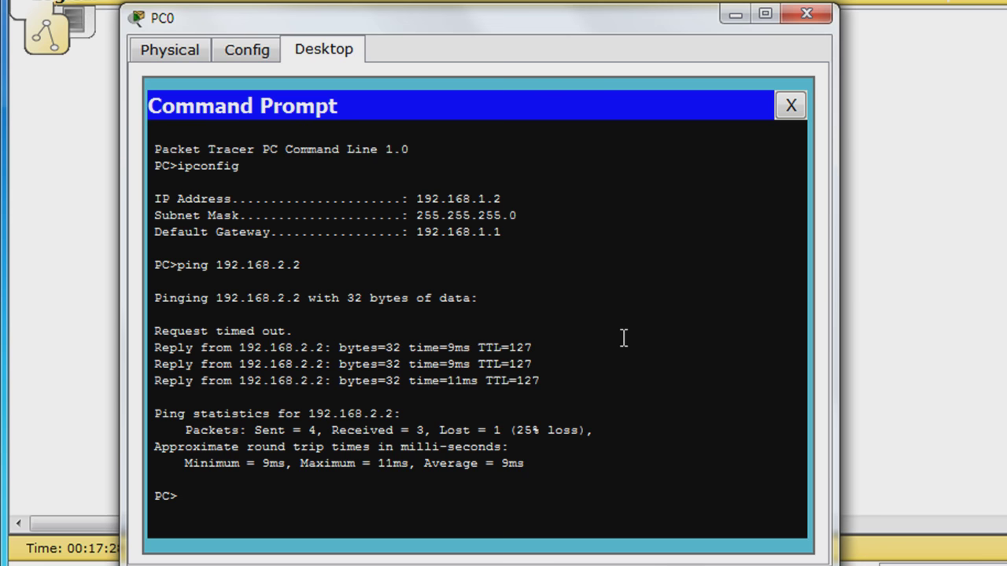
text(ping 192.168.2.2)
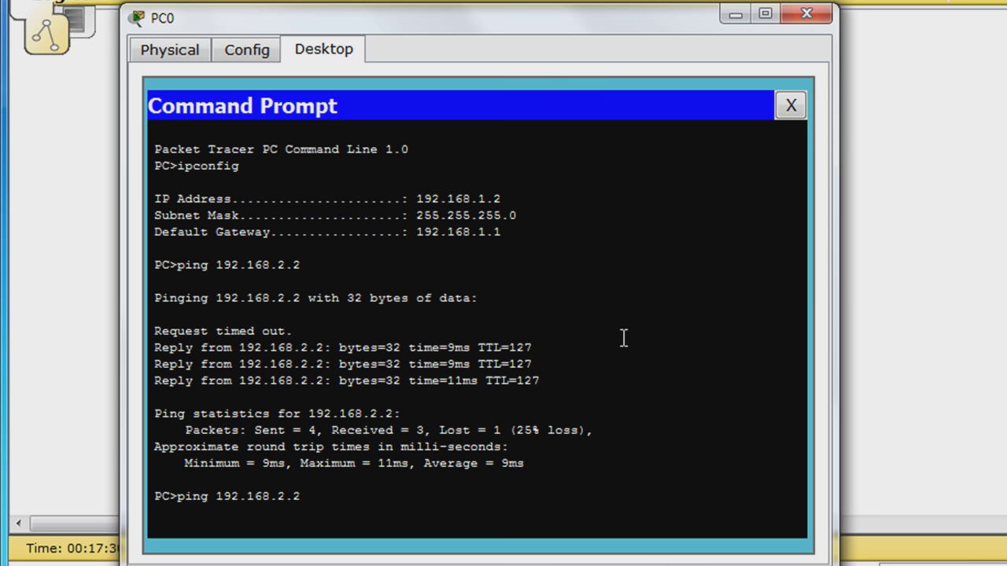
key(Return)
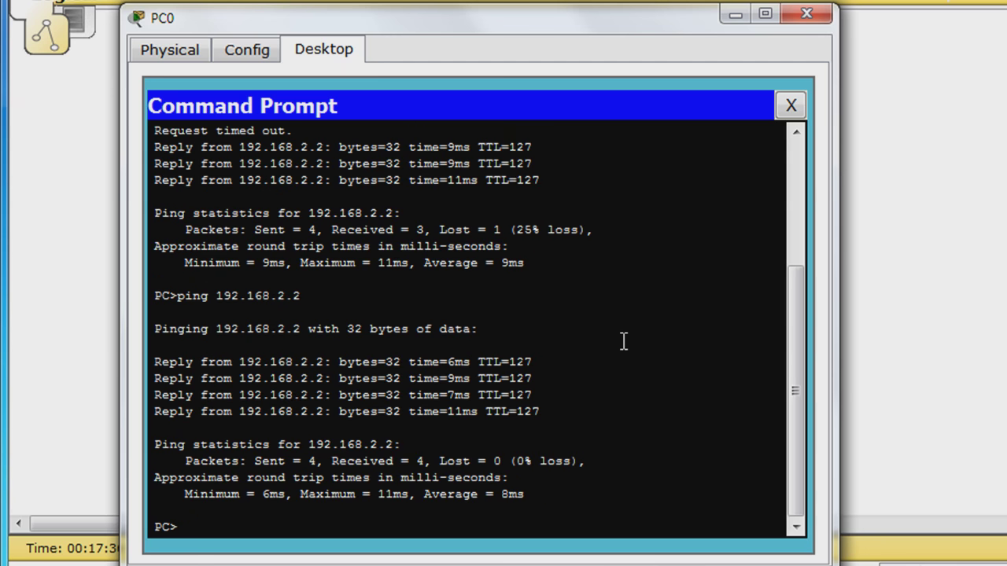
click(810, 16)
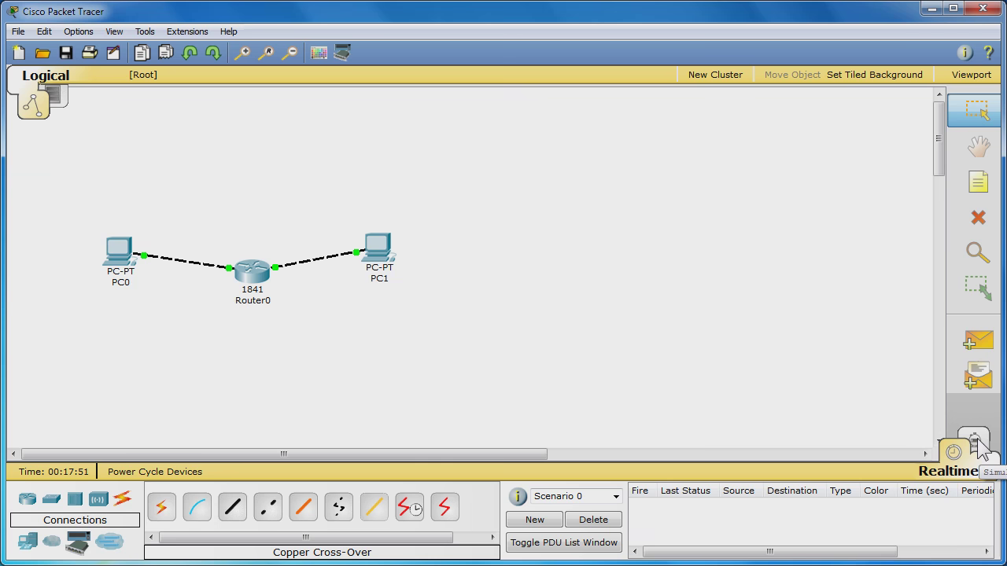
Enter Simulation mode and set Edit Filters to ICMP only, clearing Show All/None
click(976, 440)
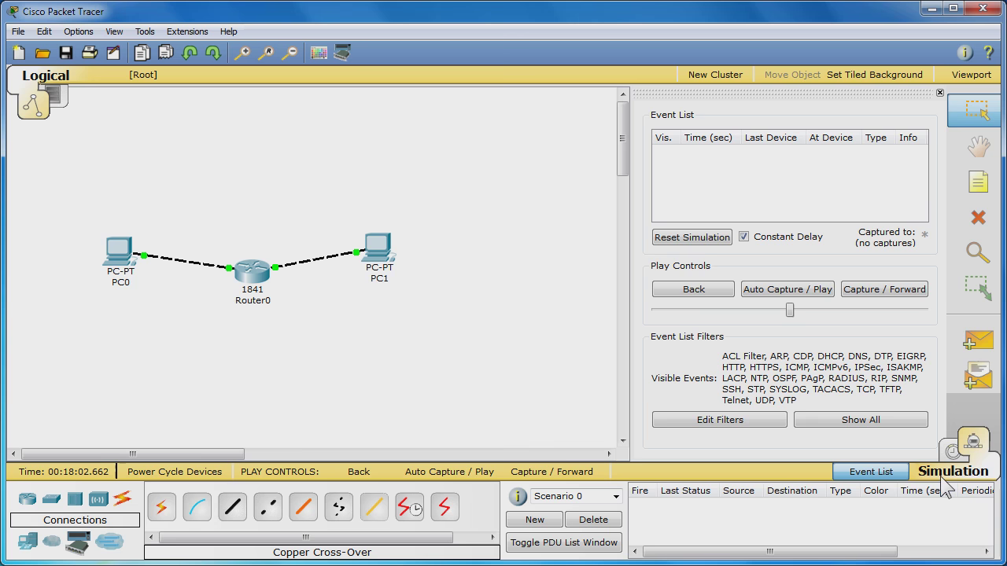
click(739, 424)
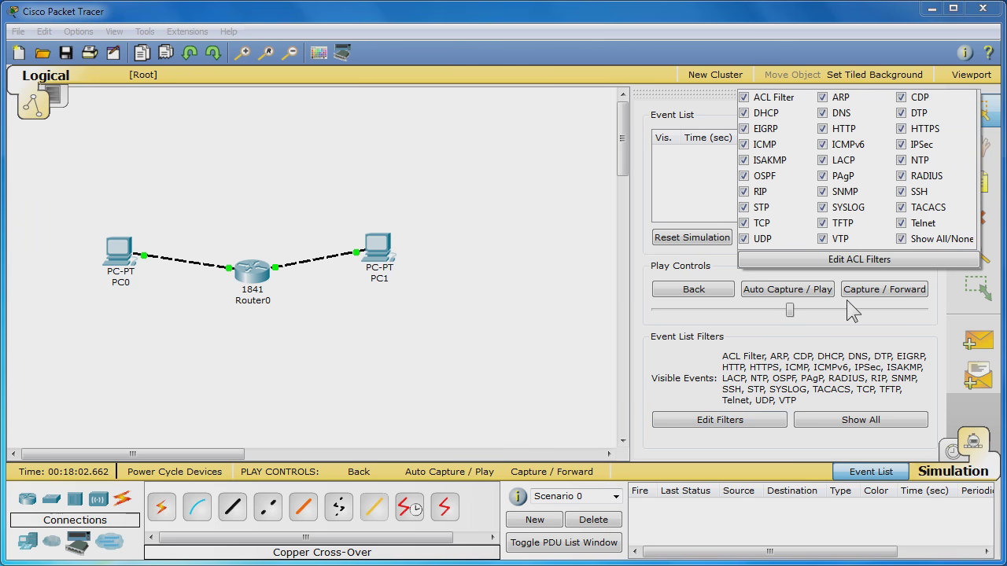
click(900, 239)
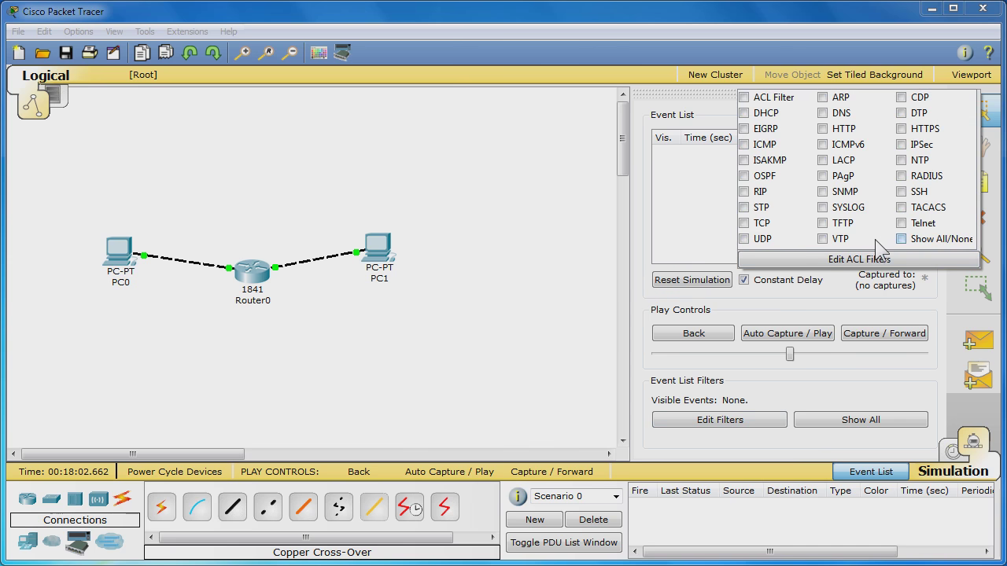
click(744, 144)
click(774, 295)
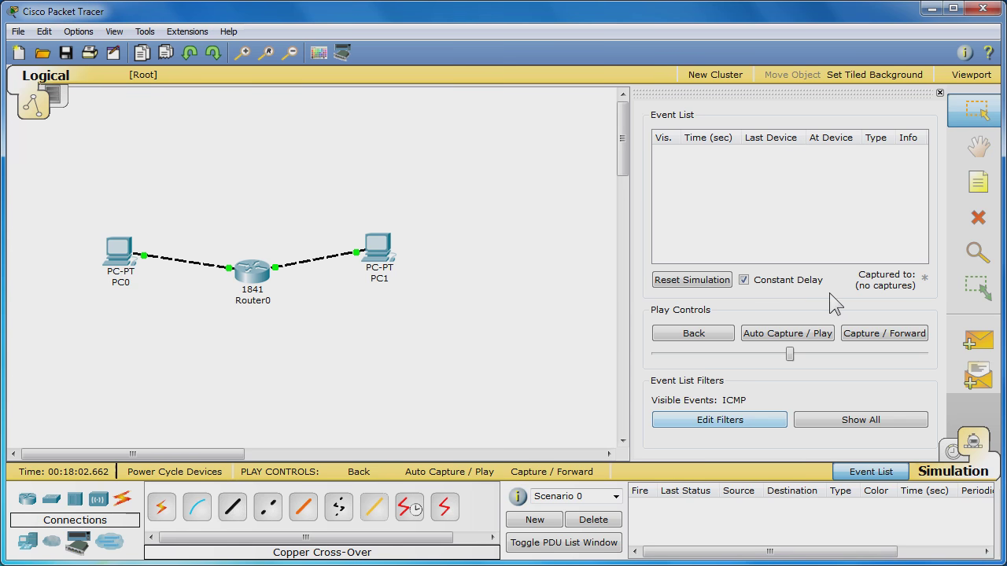
Add a simple ICMP PDU with PC0 as source and PC1 as destination
click(980, 346)
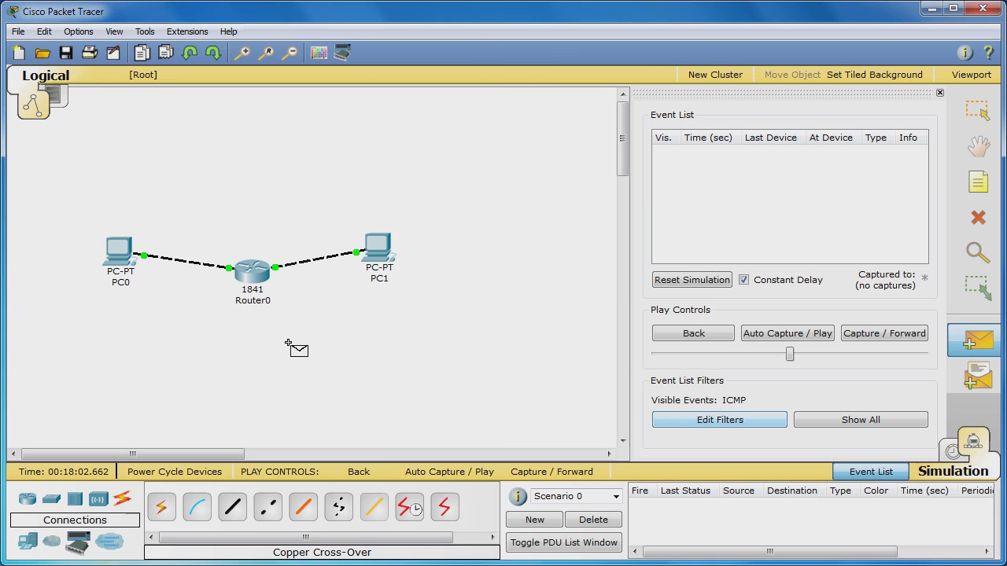
click(124, 260)
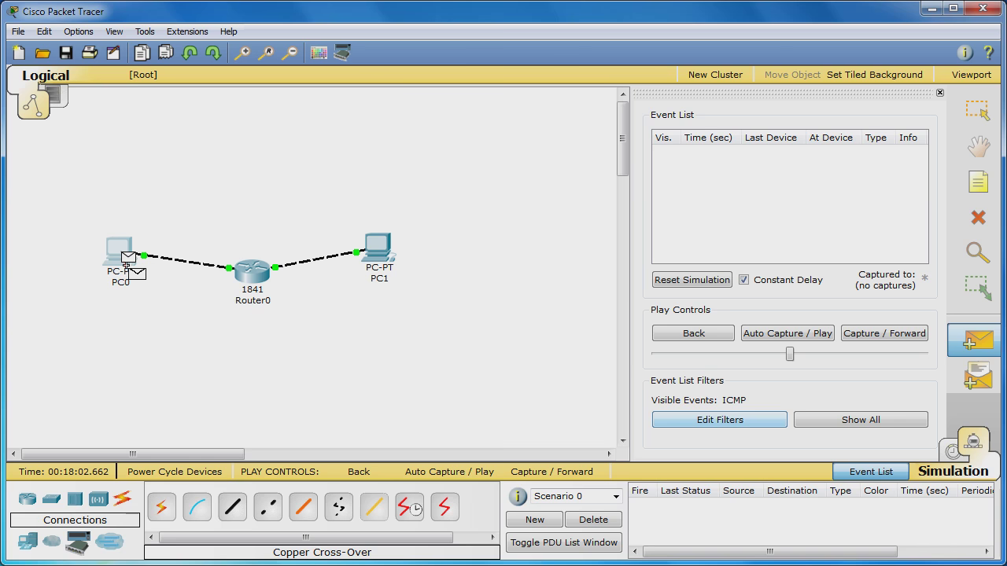
click(379, 258)
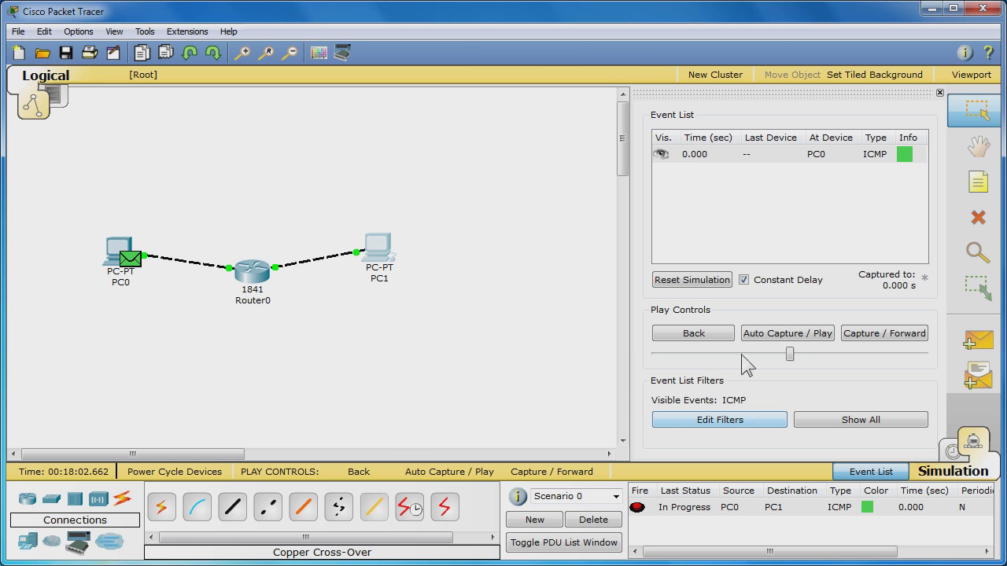
Start Auto Capture / Play so the ICMP packet leaves PC0 toward Router0
click(815, 335)
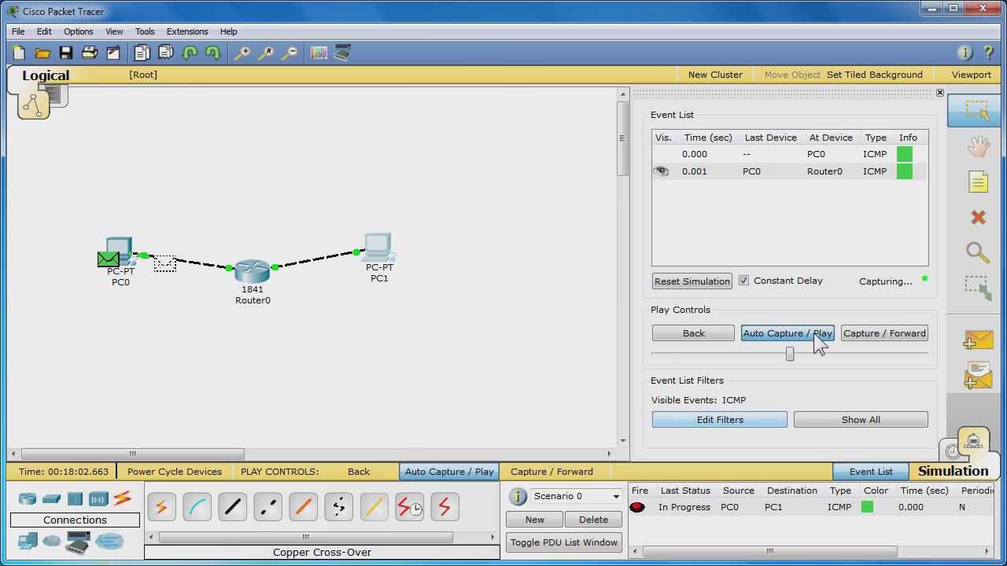